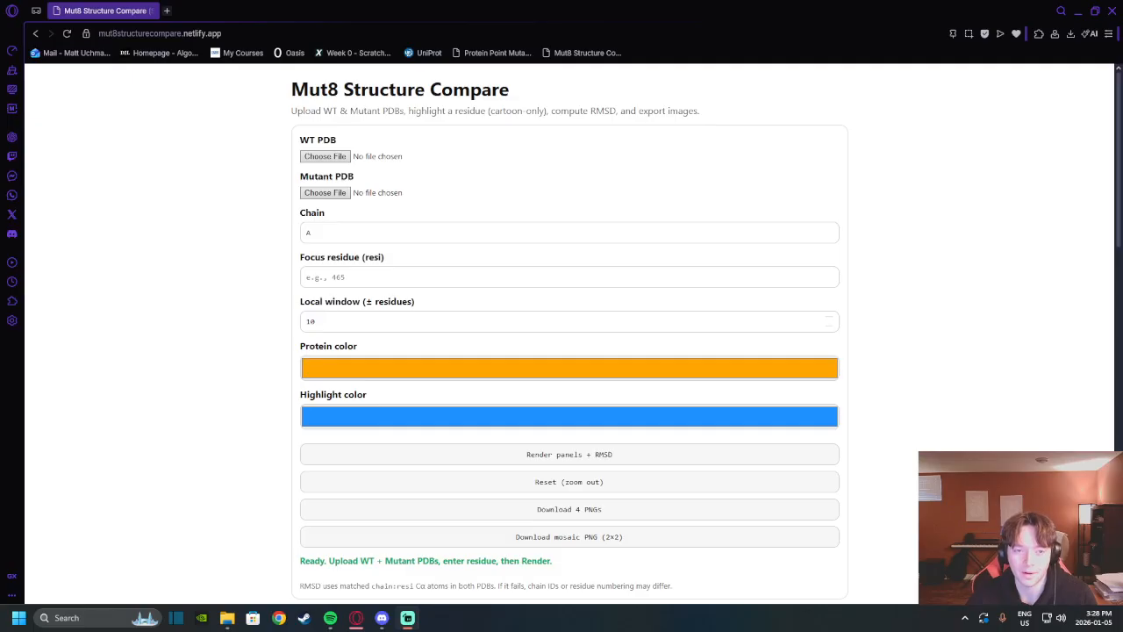
{"action": "left_click_drag", "start_coordinate": [291, 112], "coordinate": [371, 112]}
{"action": "left_click", "coordinate": [372, 112]}
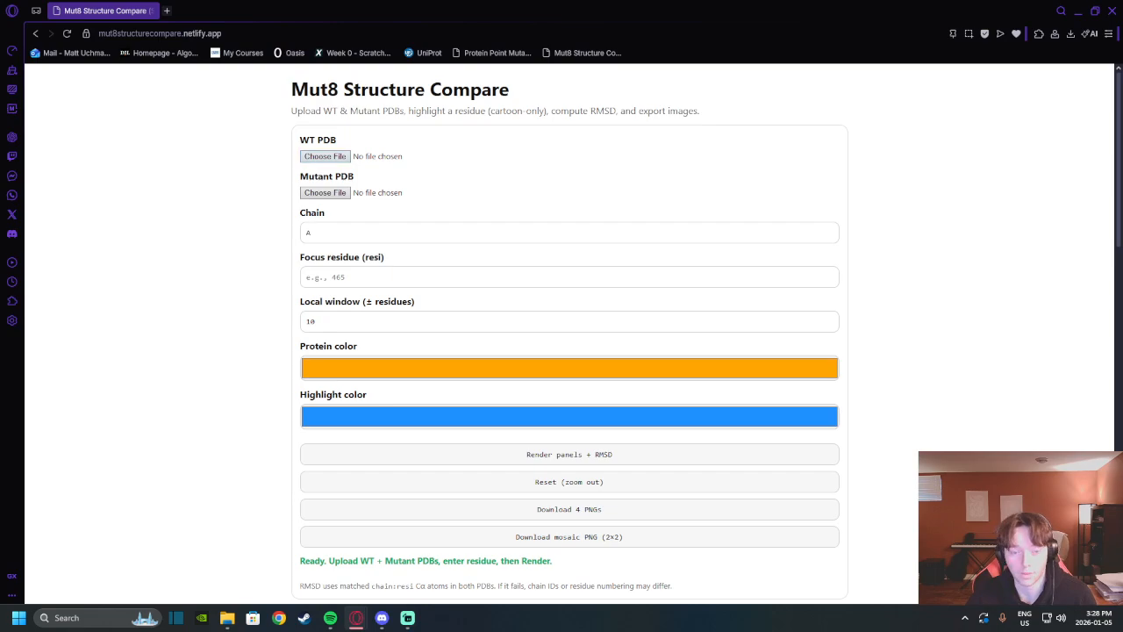
{"action": "double_click", "coordinate": [326, 140]}
{"action": "left_click", "coordinate": [326, 156]}
{"action": "left_click", "coordinate": [386, 145]}
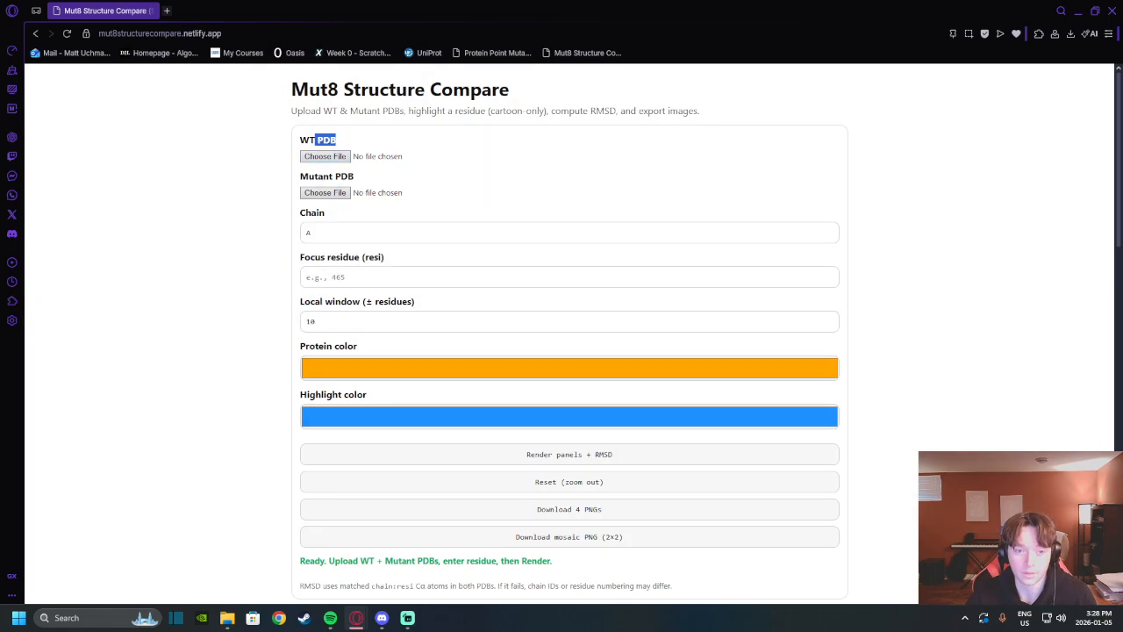
{"action": "left_click", "coordinate": [386, 145]}
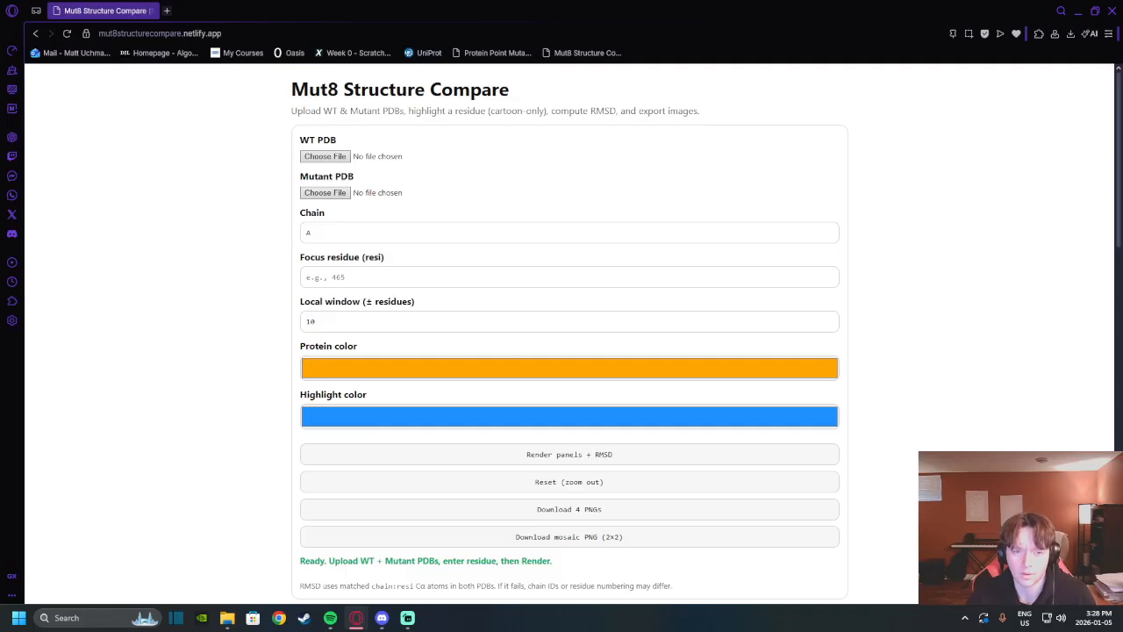
- Load SCN5A Both mutations.pdb as the WT PDB and SCN5A Arg_222_Gln.pdb as the Mutant PDB
{"action": "left_click", "coordinate": [325, 157]}
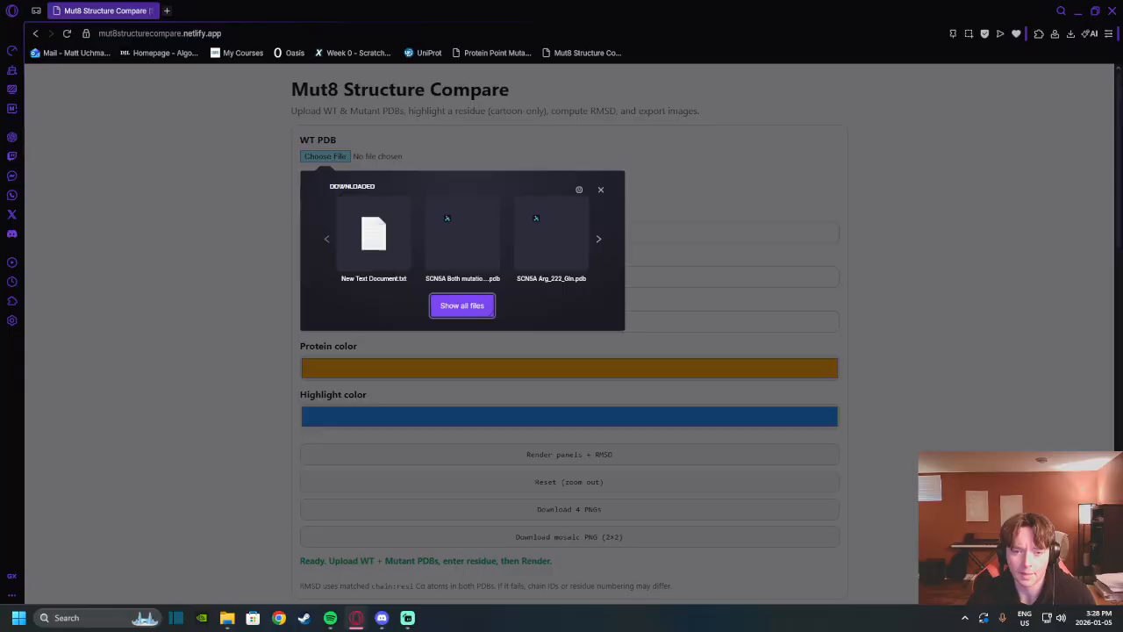
{"action": "left_click", "coordinate": [462, 235]}
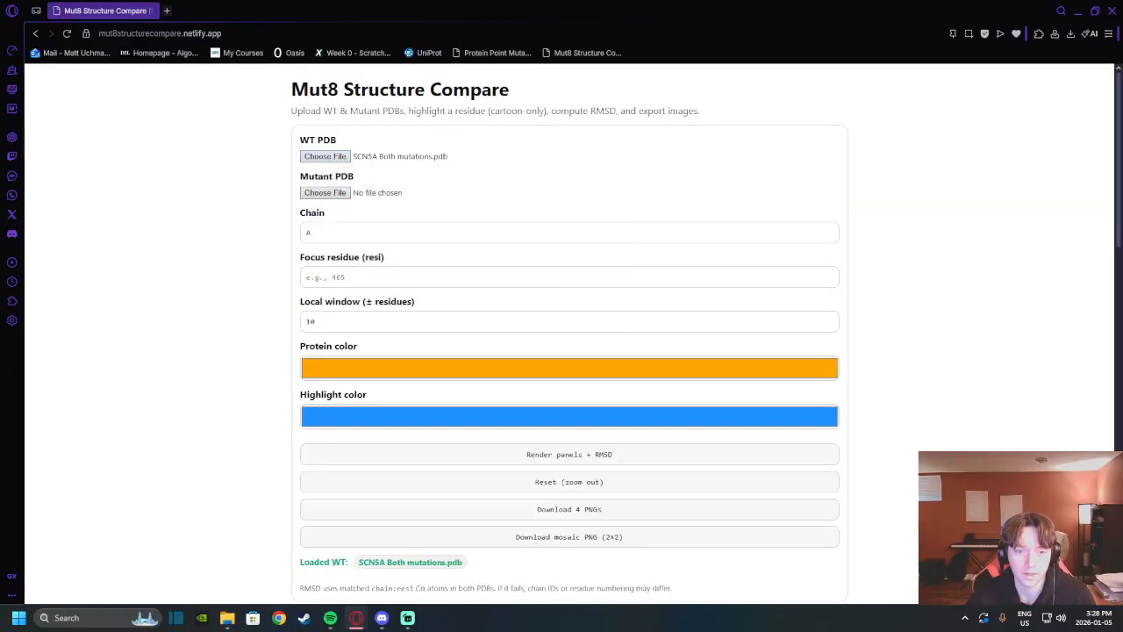
{"action": "left_click", "coordinate": [325, 192]}
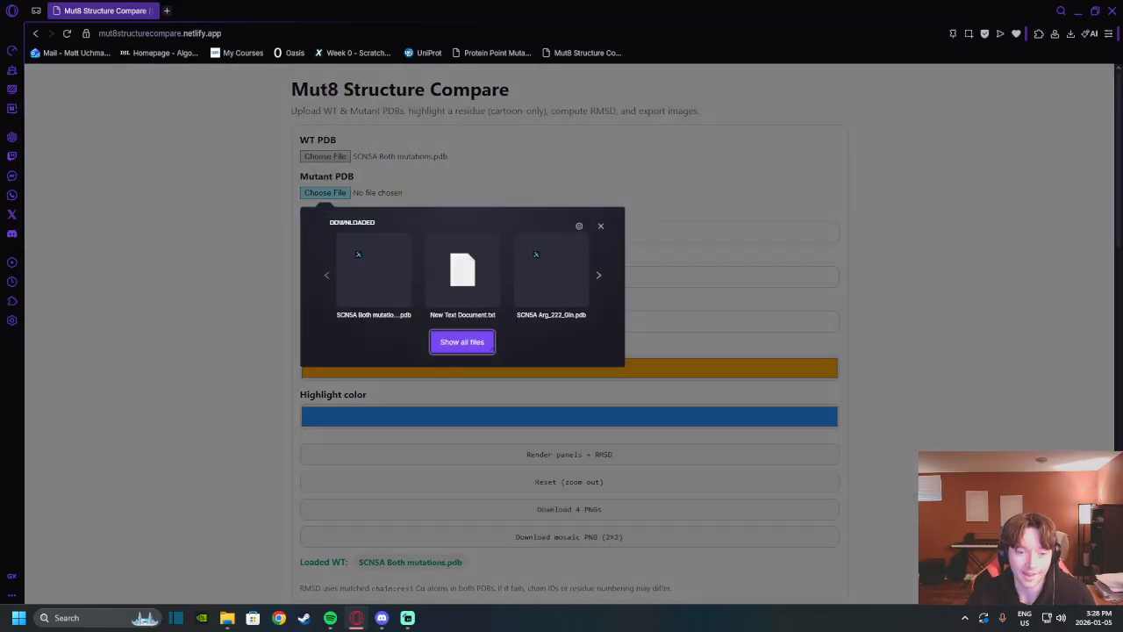
{"action": "left_click", "coordinate": [552, 271]}
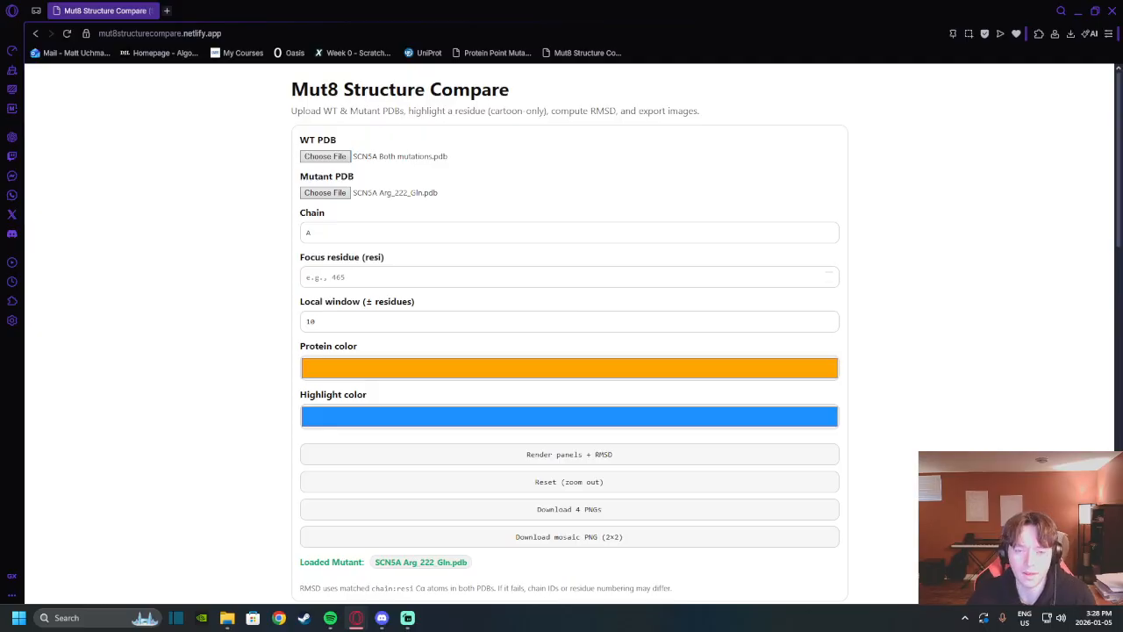
- Set the focus residue to 67
{"action": "scroll", "coordinate": [569, 334], "scroll_direction": "down", "scroll_amount": 1}
{"action": "scroll", "coordinate": [570, 333], "scroll_direction": "up", "scroll_amount": 1}
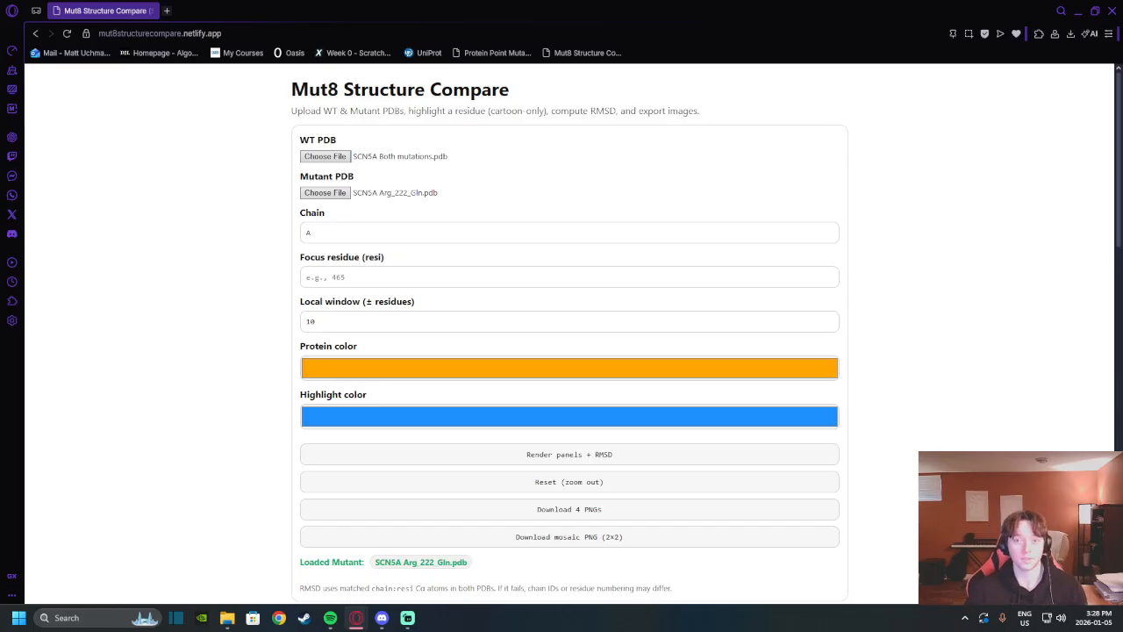
{"action": "left_click", "coordinate": [829, 277]}
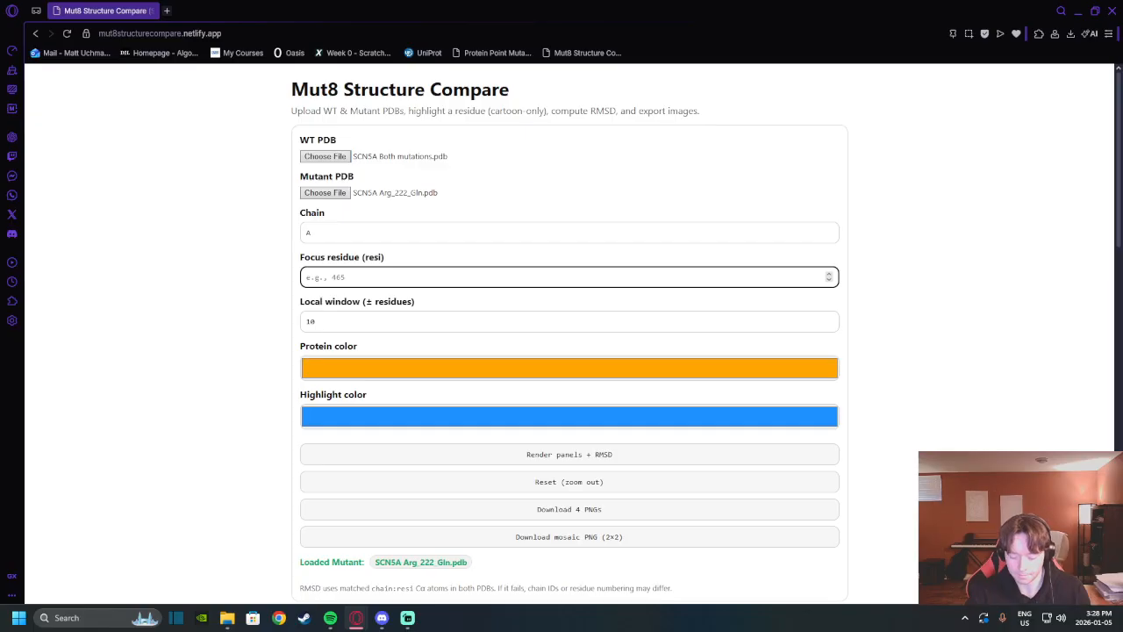
{"action": "type", "text": "63"}
{"action": "key", "text": "BackSpace"}
{"action": "type", "text": "7"}
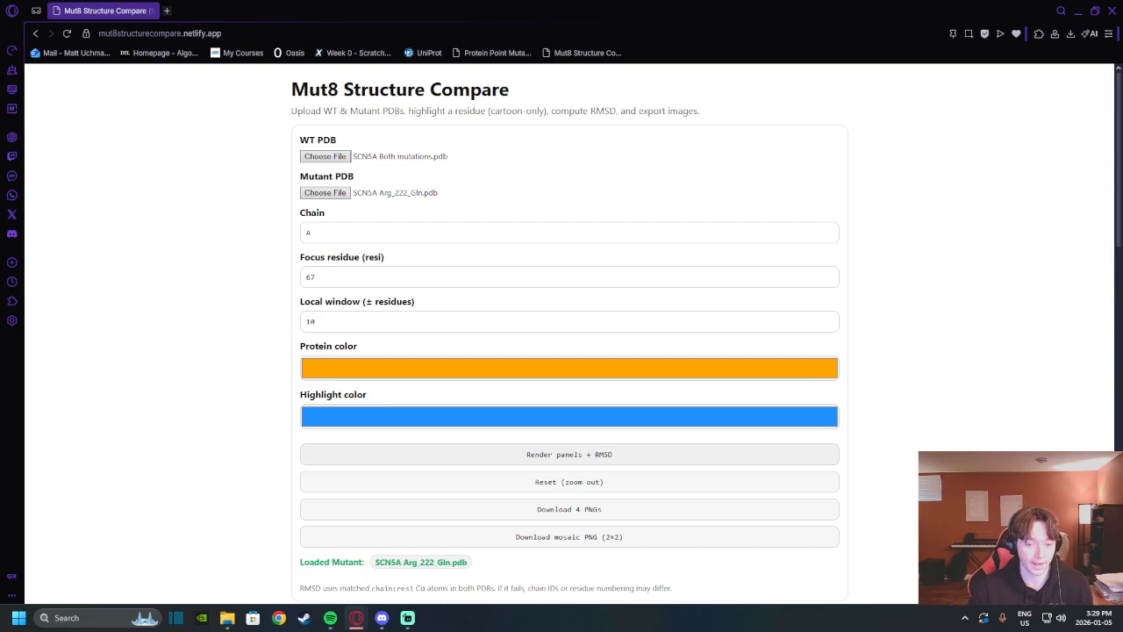
- Render the wild type and mutant structure panels and compute the RMSD for the chosen focus residue
{"action": "scroll", "coordinate": [569, 351], "scroll_direction": "down", "scroll_amount": 3}
{"action": "scroll", "coordinate": [569, 351], "scroll_direction": "down", "scroll_amount": 4}
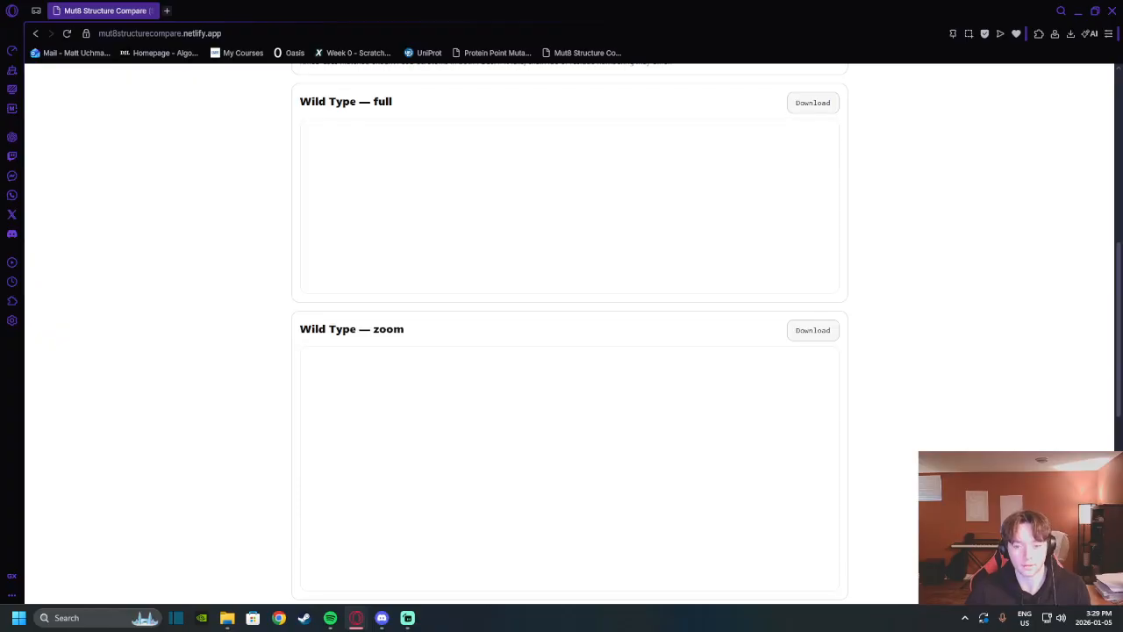
{"action": "scroll", "coordinate": [570, 351], "scroll_direction": "down", "scroll_amount": 6}
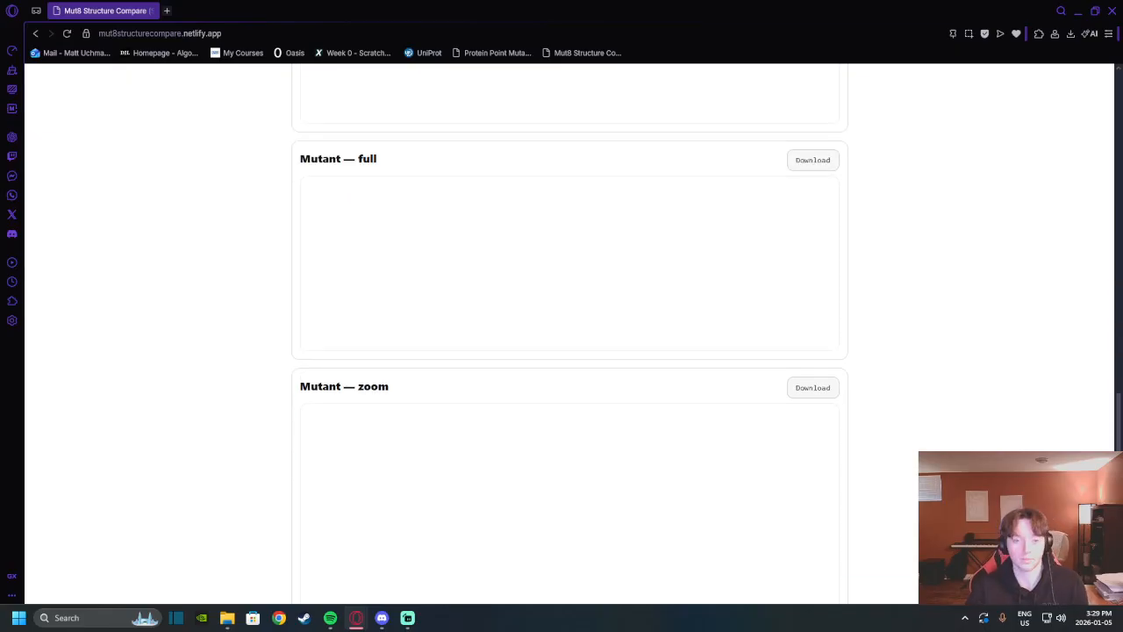
{"action": "scroll", "coordinate": [570, 351], "scroll_direction": "down", "scroll_amount": 1}
{"action": "scroll", "coordinate": [569, 351], "scroll_direction": "up", "scroll_amount": 14}
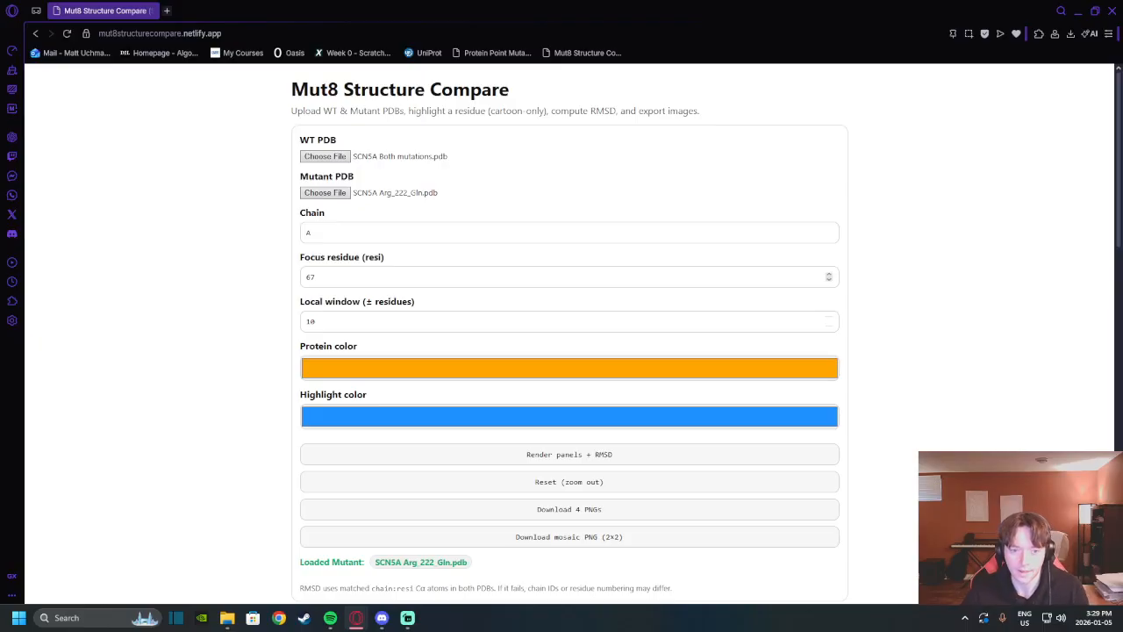
{"action": "double_click", "coordinate": [311, 277]}
{"action": "left_click", "coordinate": [219, 279]}
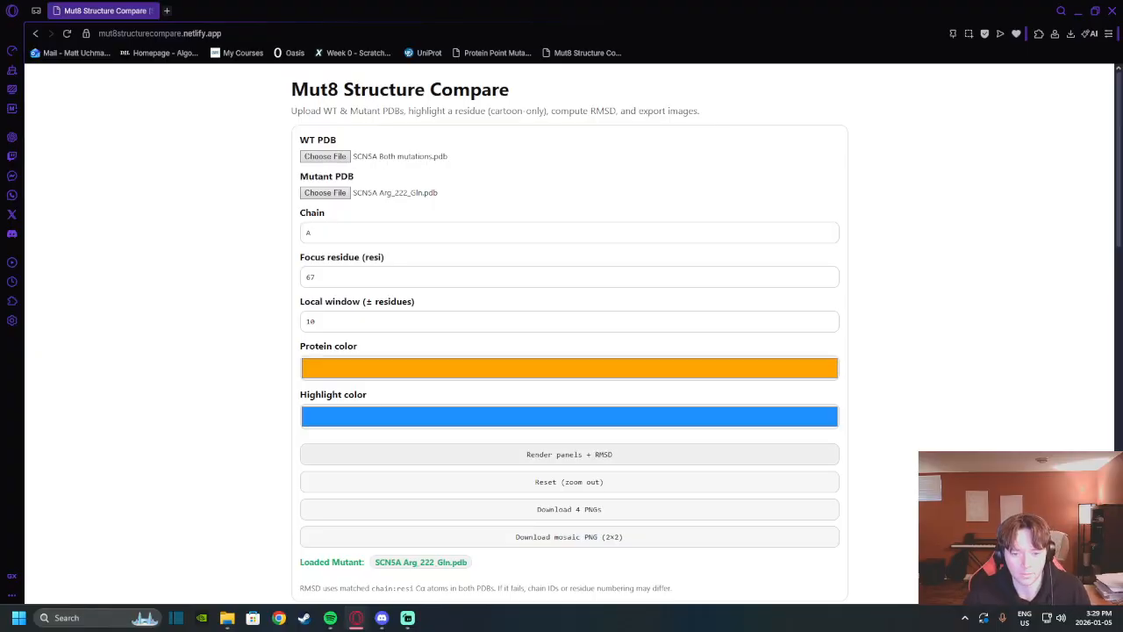
{"action": "left_click", "coordinate": [570, 454]}
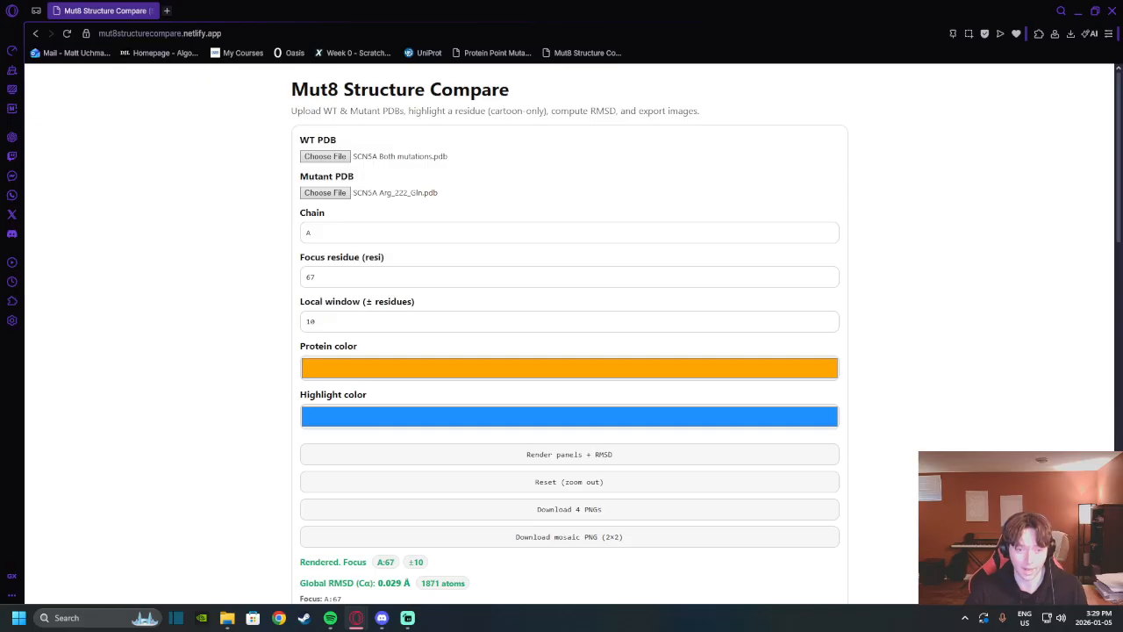
- Examine the global and local RMSD values and the rendered wild type structure views
{"action": "scroll", "coordinate": [569, 351], "scroll_direction": "down", "scroll_amount": 2}
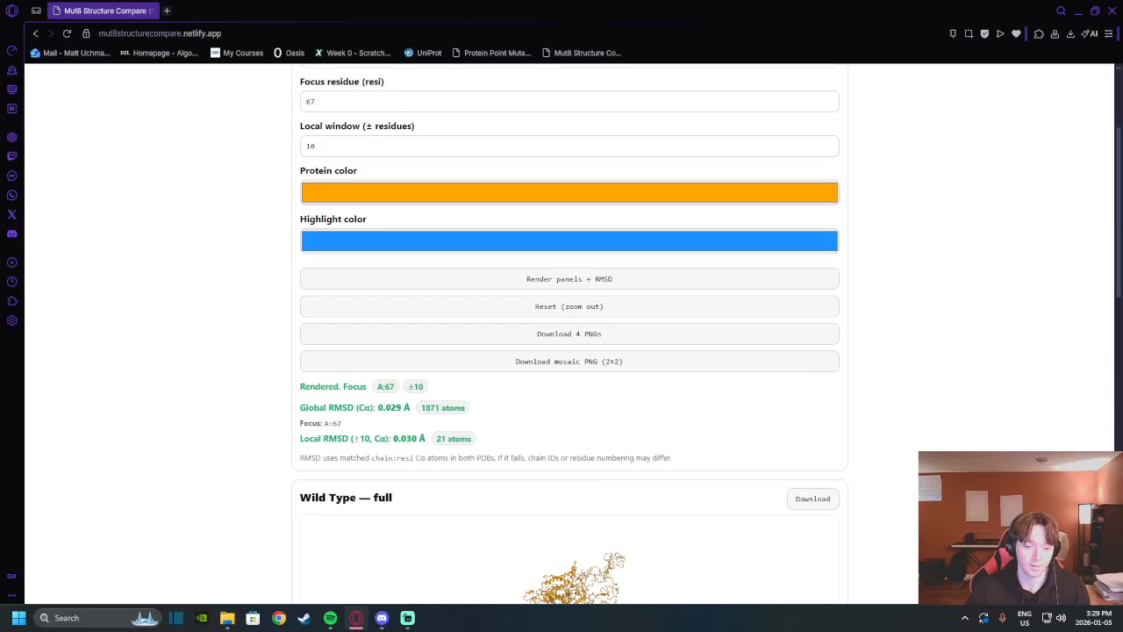
{"action": "double_click", "coordinate": [408, 438]}
{"action": "left_click", "coordinate": [362, 389]}
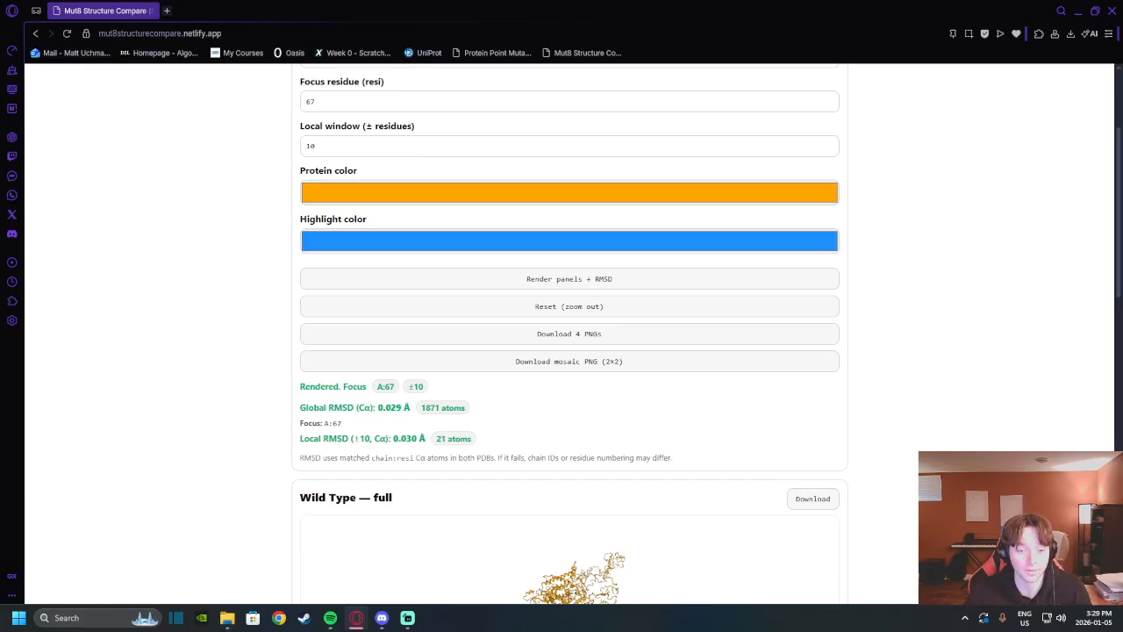
{"action": "left_click_drag", "start_coordinate": [378, 407], "coordinate": [400, 408]}
{"action": "left_click", "coordinate": [389, 379]}
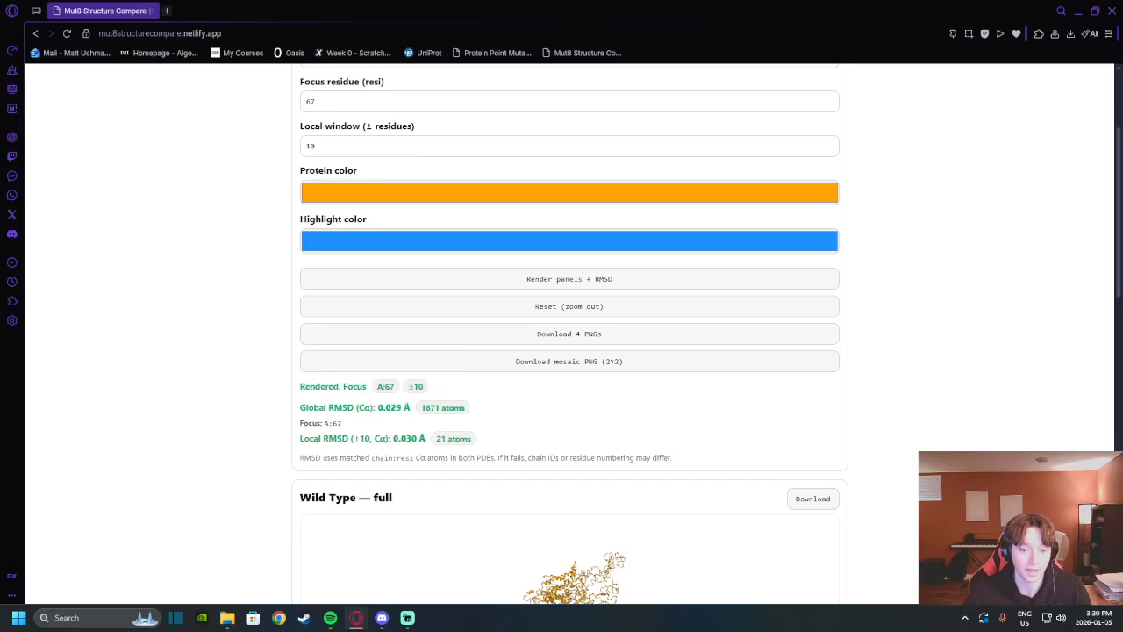
{"action": "left_click_drag", "start_coordinate": [300, 408], "coordinate": [374, 407]}
{"action": "left_click", "coordinate": [388, 379]}
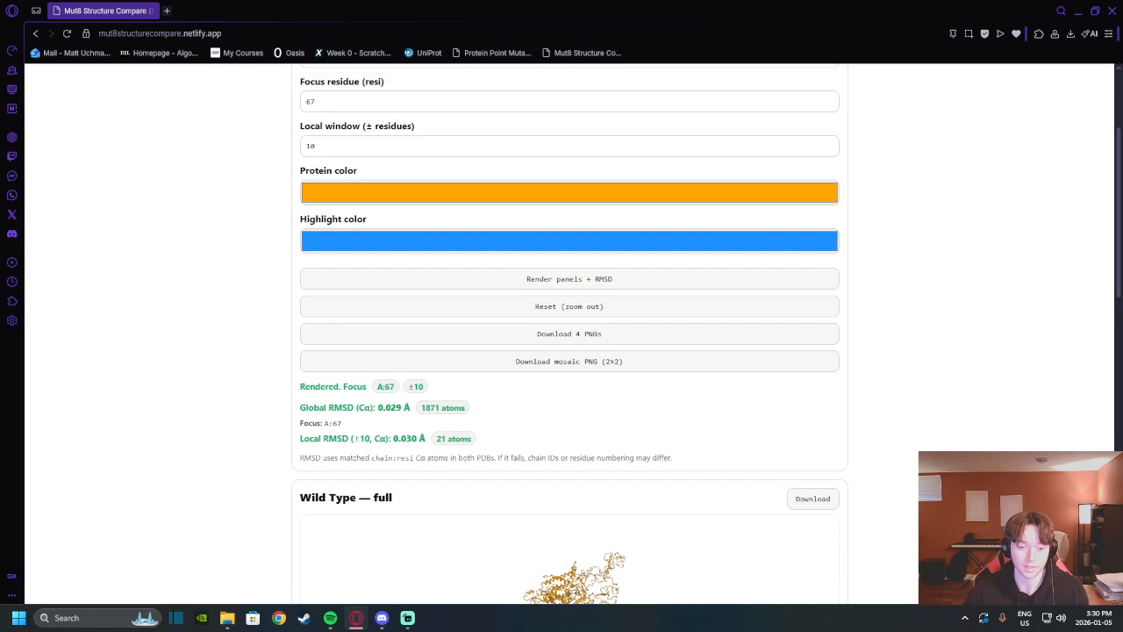
{"action": "scroll", "coordinate": [828, 321], "scroll_direction": "up", "scroll_amount": 2}
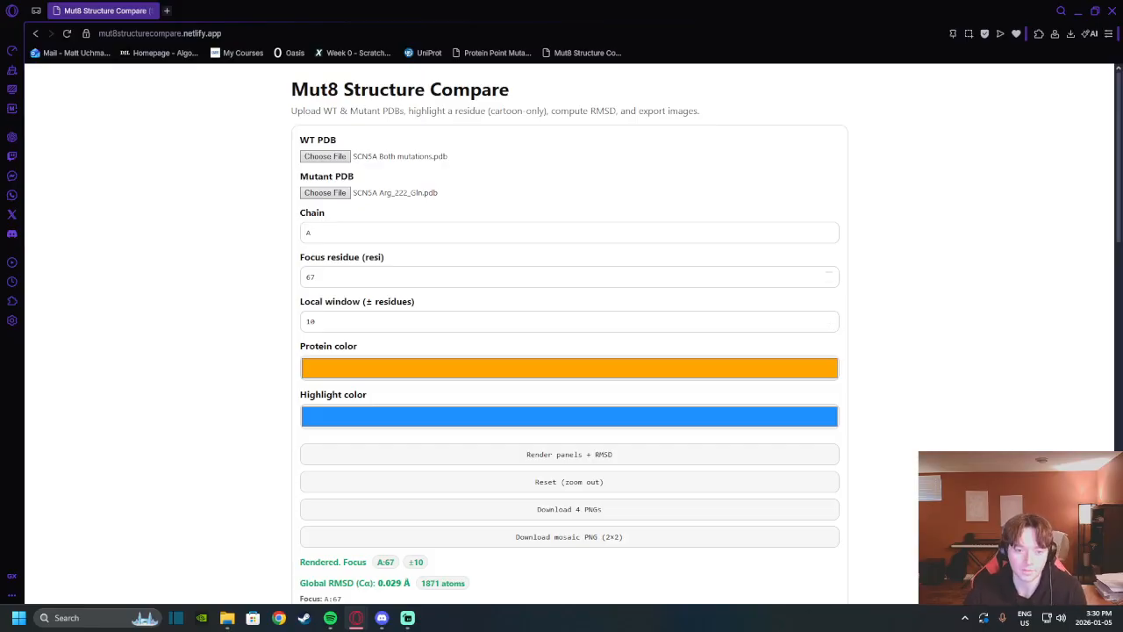
{"action": "scroll", "coordinate": [828, 321], "scroll_direction": "down", "scroll_amount": 5}
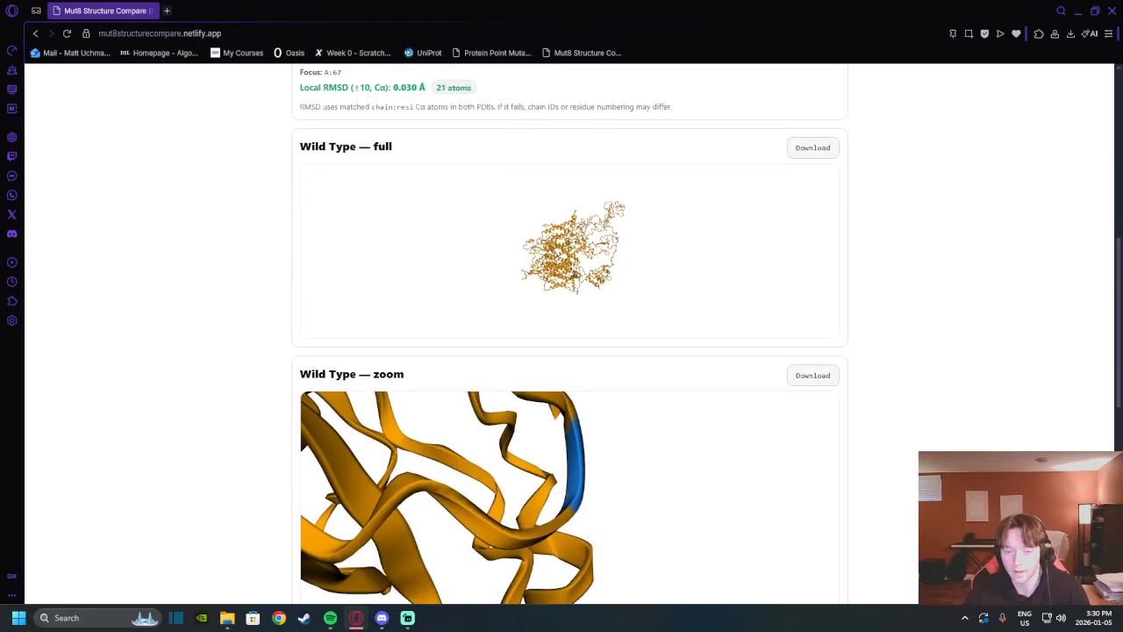
{"action": "scroll", "coordinate": [707, 333], "scroll_direction": "up", "scroll_amount": 4}
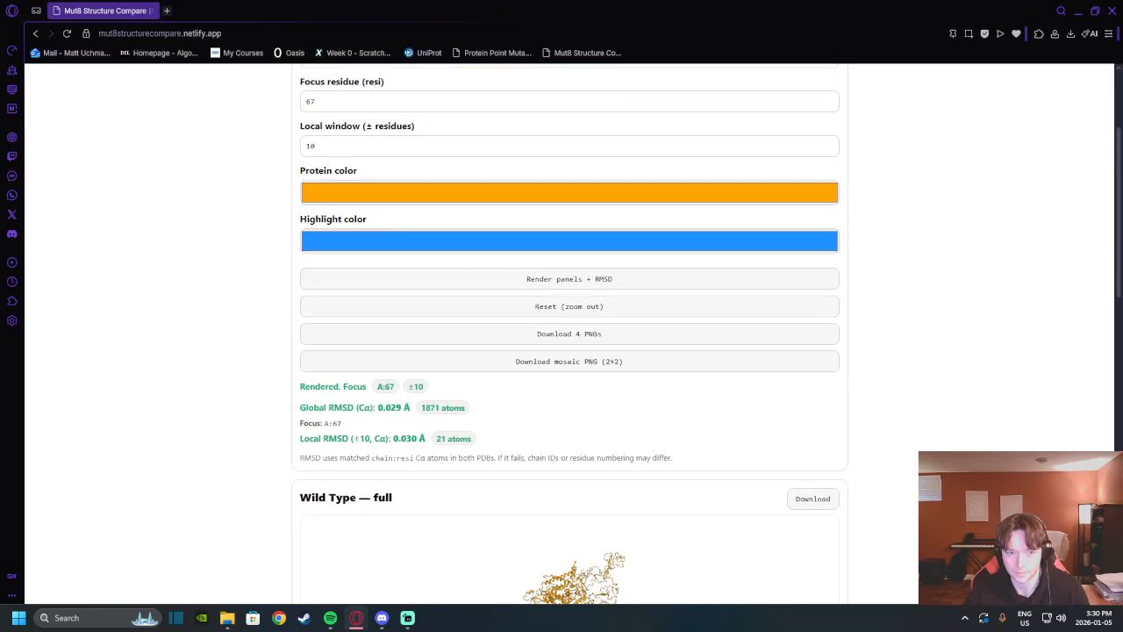
- Change the protein color from orange to a saturated blue
{"action": "left_click", "coordinate": [570, 192]}
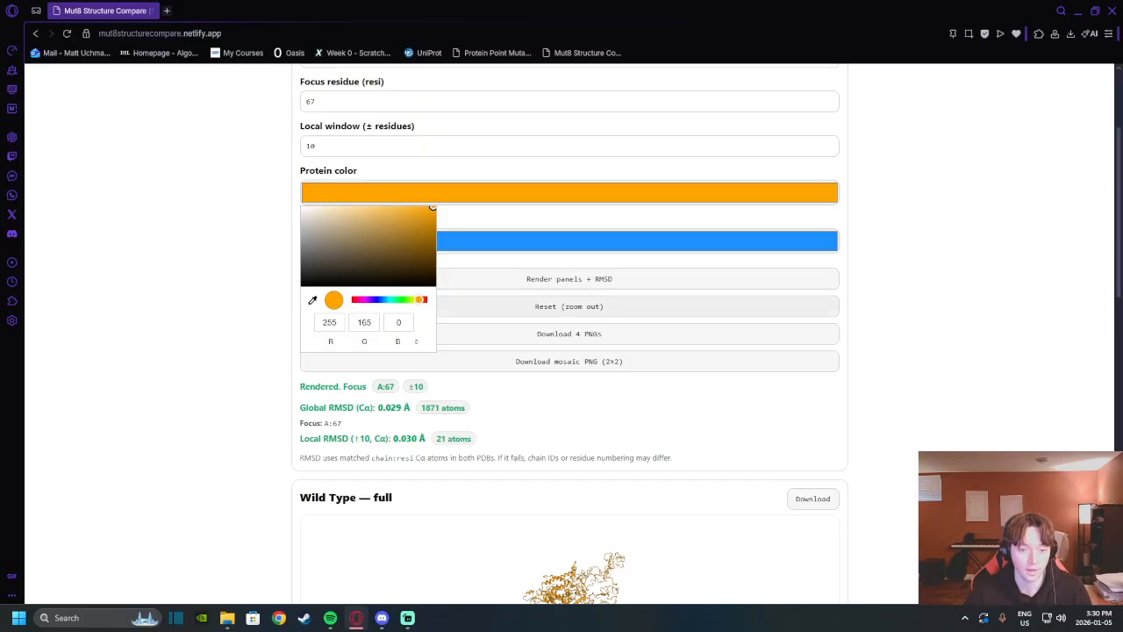
{"action": "left_click_drag", "start_coordinate": [419, 300], "coordinate": [380, 300]}
{"action": "left_click", "coordinate": [254, 302]}
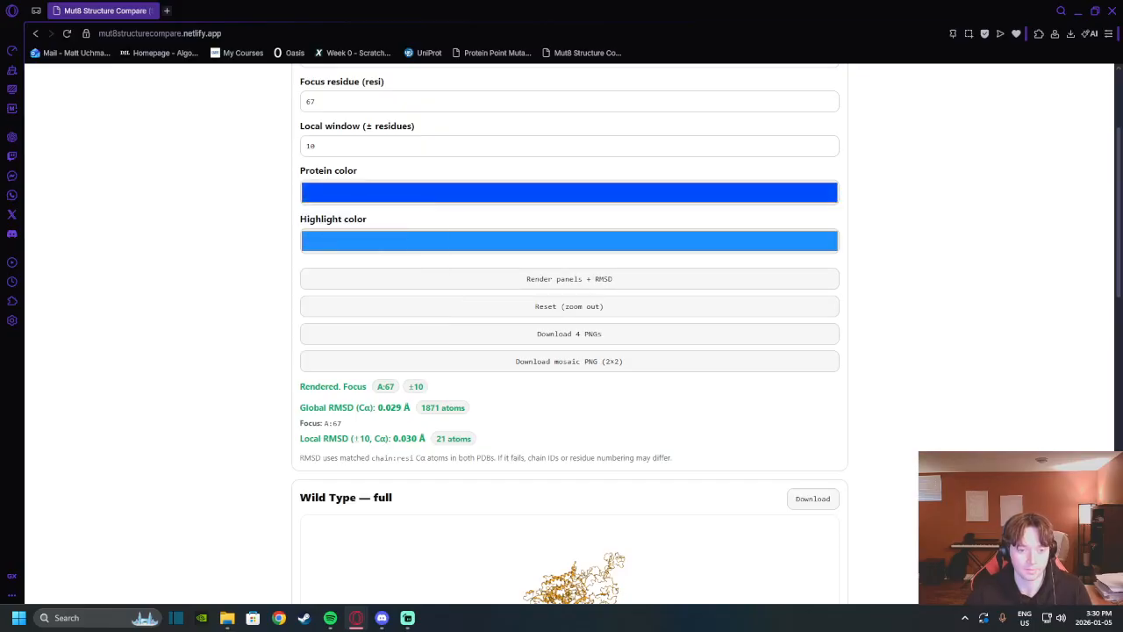
{"action": "scroll", "coordinate": [569, 334], "scroll_direction": "down", "scroll_amount": 4}
{"action": "scroll", "coordinate": [569, 334], "scroll_direction": "up", "scroll_amount": 5}
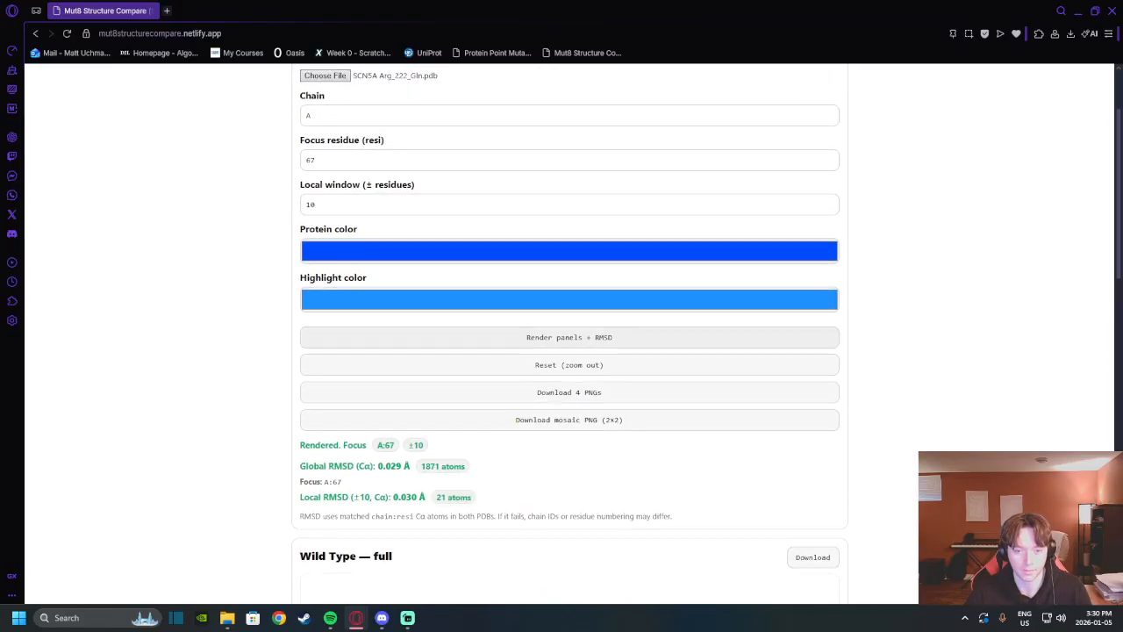
{"action": "scroll", "coordinate": [570, 334], "scroll_direction": "down", "scroll_amount": 4}
{"action": "scroll", "coordinate": [569, 333], "scroll_direction": "up", "scroll_amount": 4}
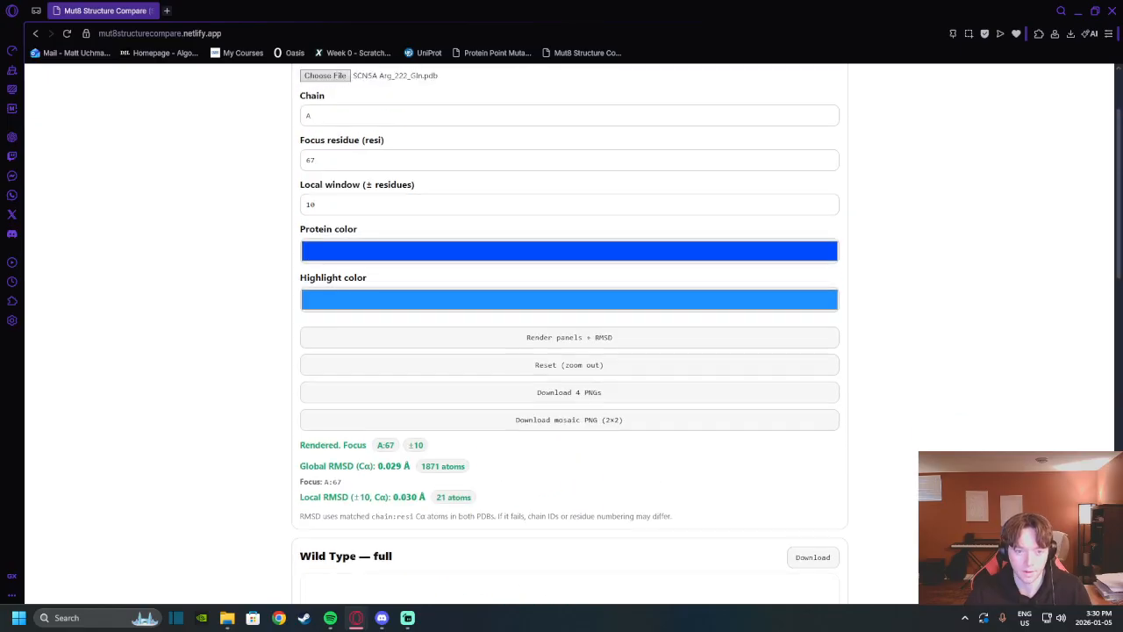
- Change the highlight color to red and re-render the structure panels with the new colors
{"action": "left_click", "coordinate": [570, 301]}
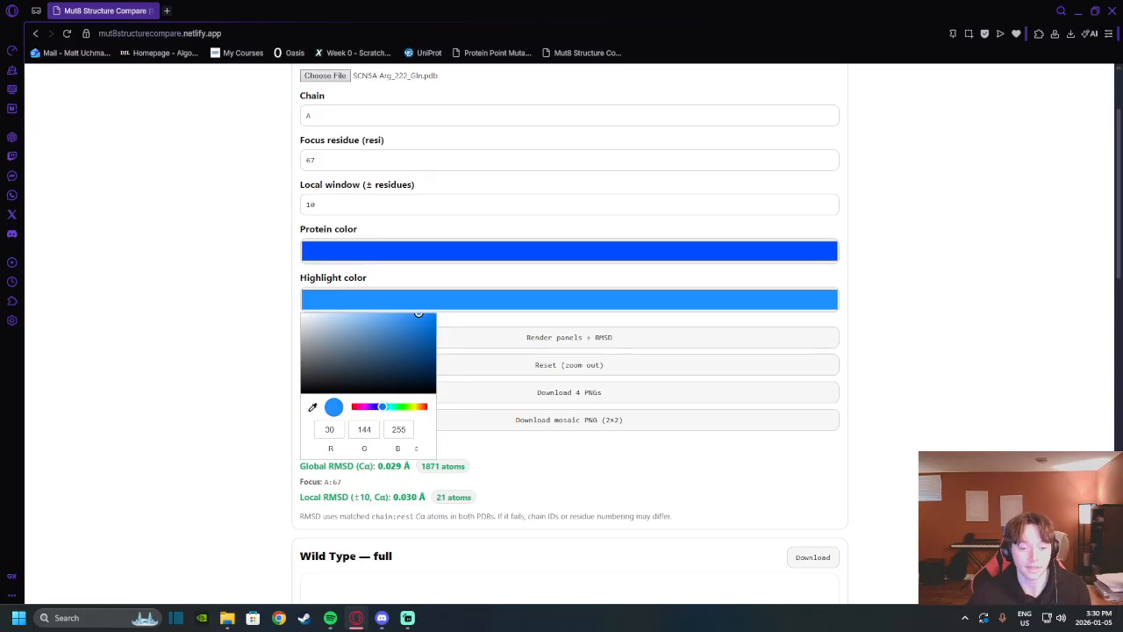
{"action": "left_click_drag", "start_coordinate": [382, 407], "coordinate": [351, 407]}
{"action": "scroll", "coordinate": [491, 219], "scroll_direction": "up", "scroll_amount": 1}
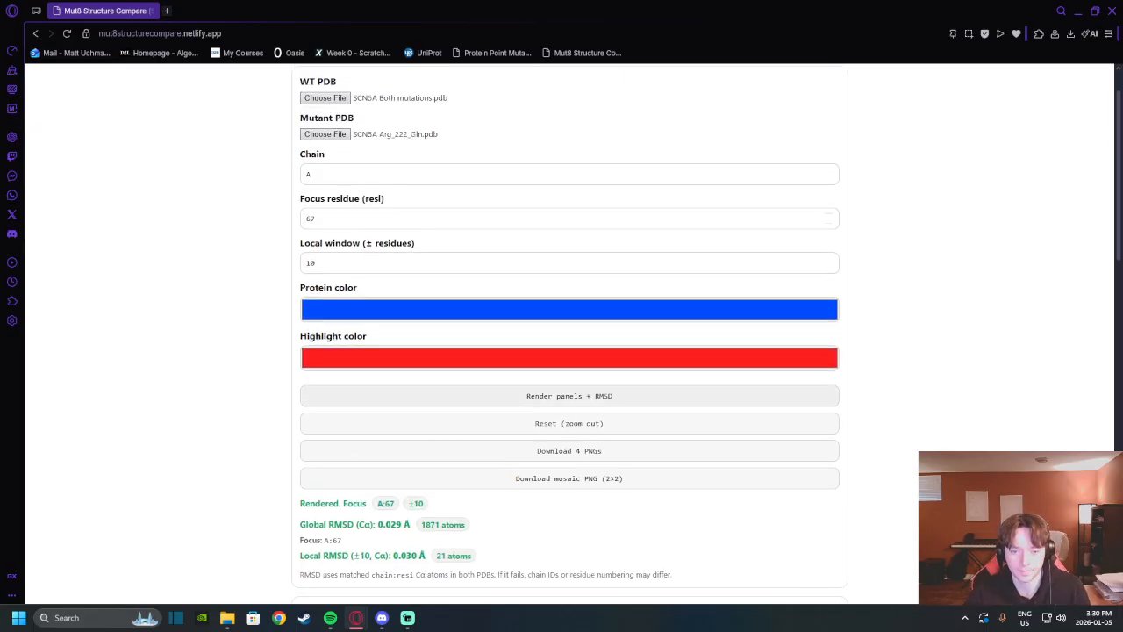
- Compare the recolored full and zoomed views of the wild type and mutant structures, and review the available export options
{"action": "scroll", "coordinate": [570, 394], "scroll_direction": "down", "scroll_amount": 7}
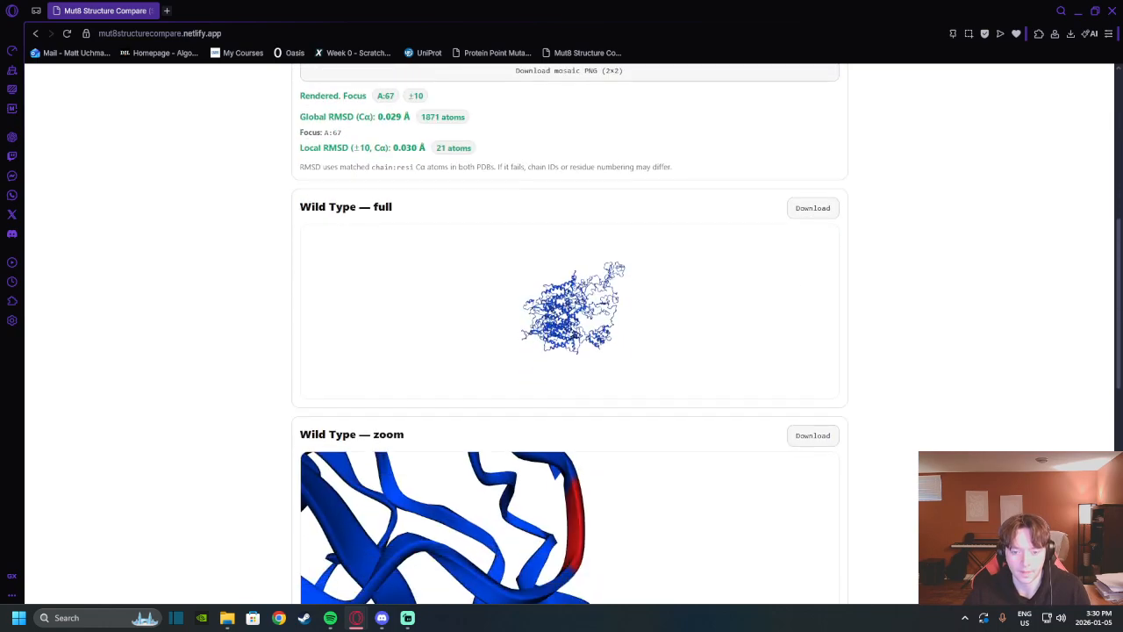
{"action": "scroll", "coordinate": [569, 395], "scroll_direction": "up", "scroll_amount": 1}
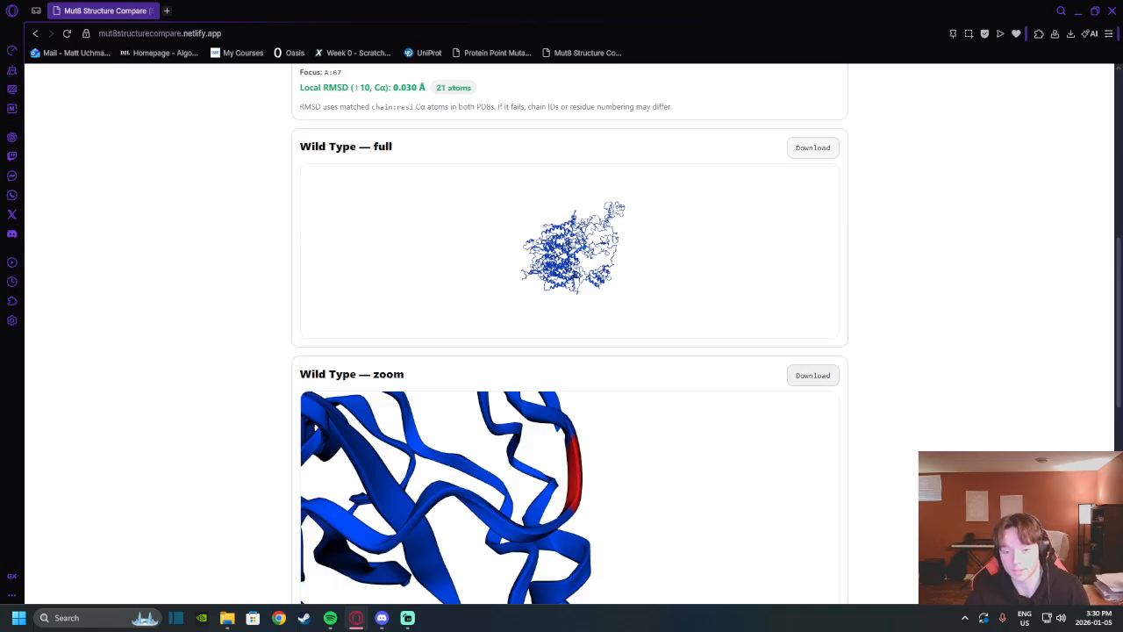
{"action": "scroll", "coordinate": [569, 395], "scroll_direction": "down", "scroll_amount": 4}
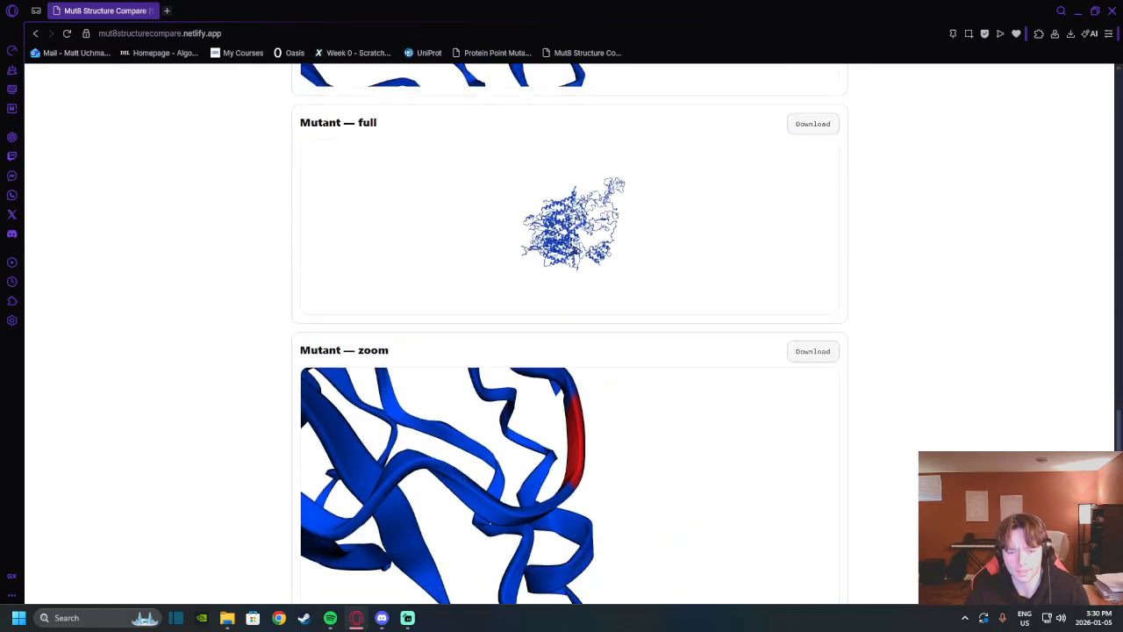
{"action": "scroll", "coordinate": [569, 394], "scroll_direction": "up", "scroll_amount": 2}
{"action": "scroll", "coordinate": [570, 395], "scroll_direction": "down", "scroll_amount": 2}
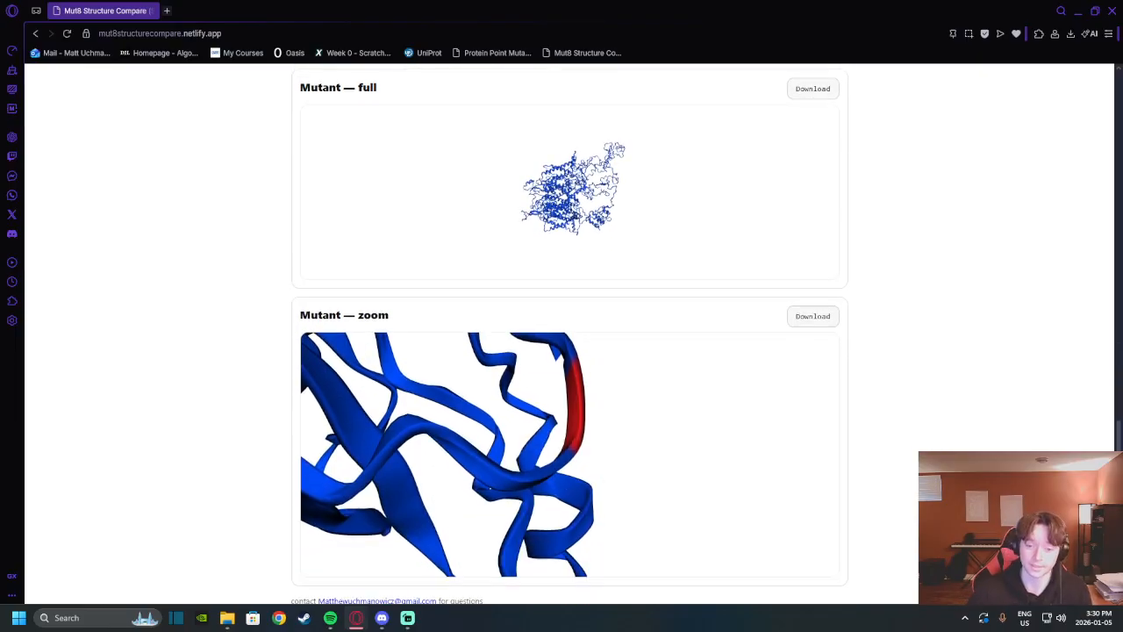
{"action": "scroll", "coordinate": [570, 395], "scroll_direction": "down", "scroll_amount": 1}
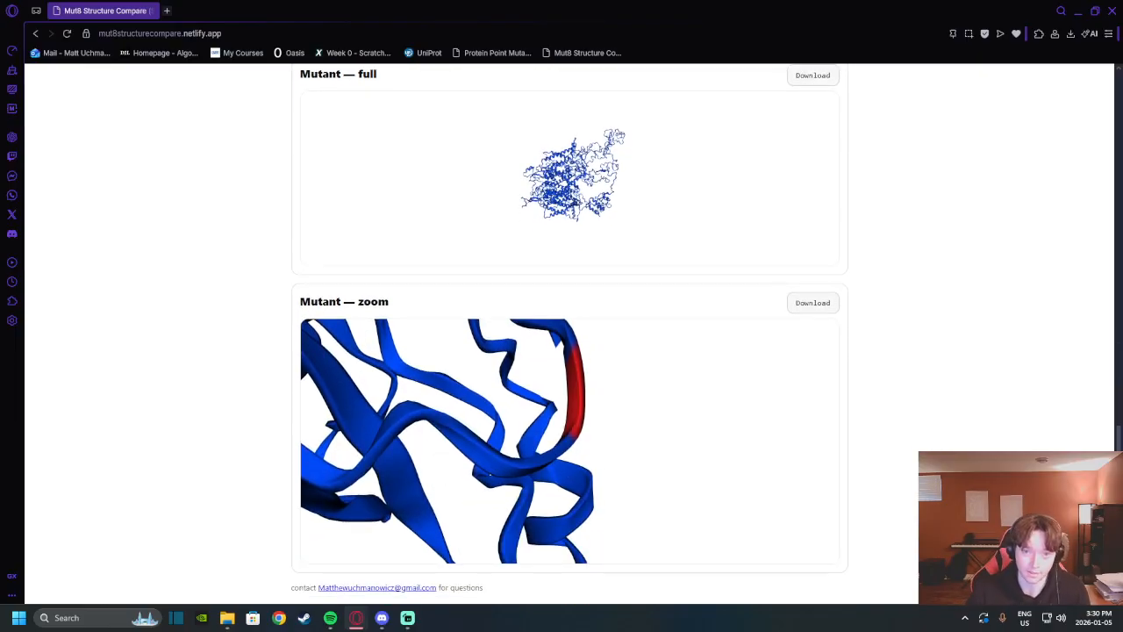
{"action": "scroll", "coordinate": [569, 395], "scroll_direction": "up", "scroll_amount": 8}
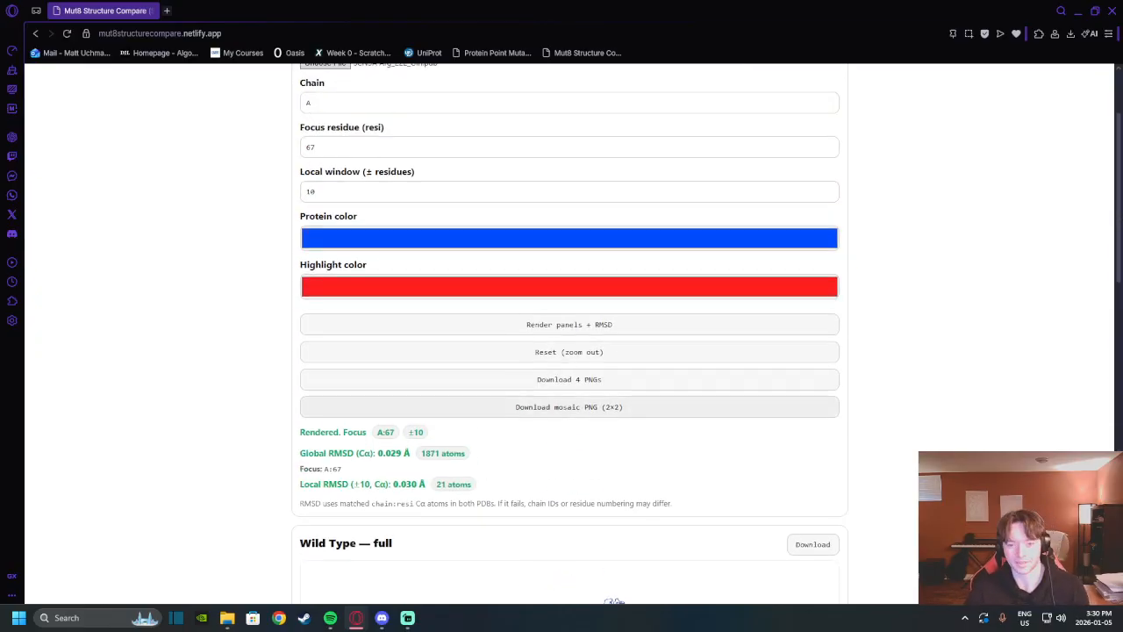
{"action": "scroll", "coordinate": [570, 395], "scroll_direction": "up", "scroll_amount": 2}
{"action": "scroll", "coordinate": [569, 333], "scroll_direction": "down", "scroll_amount": 3}
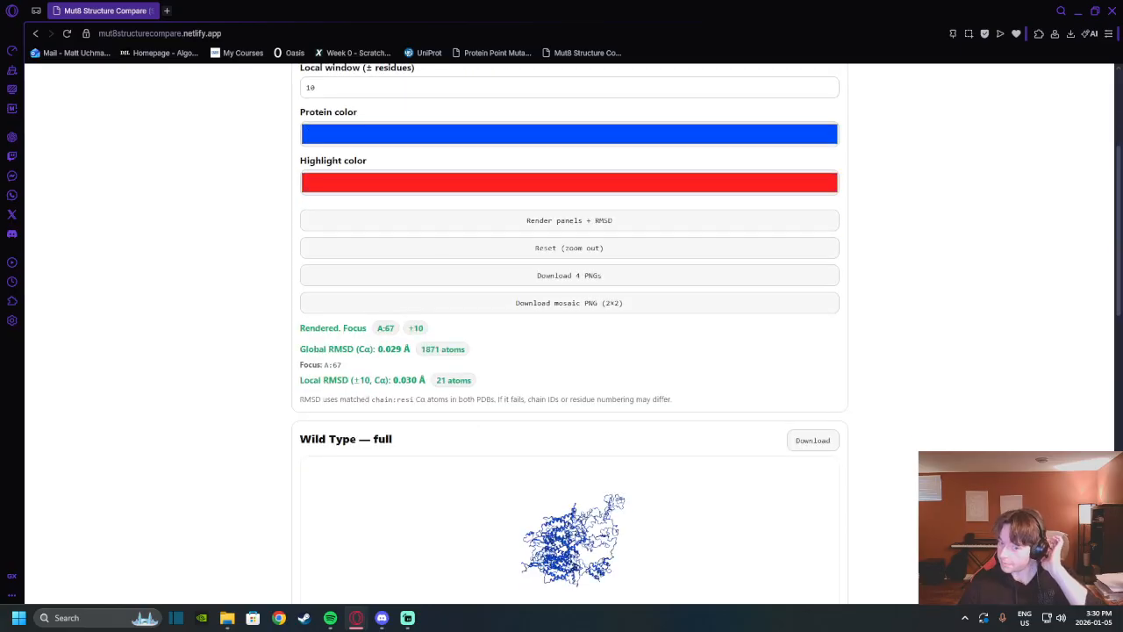
- Review the render settings and RMSD results, and inspect the wild type and mutant panels in both full and zoomed views
{"action": "scroll", "coordinate": [569, 334], "scroll_direction": "up", "scroll_amount": 2}
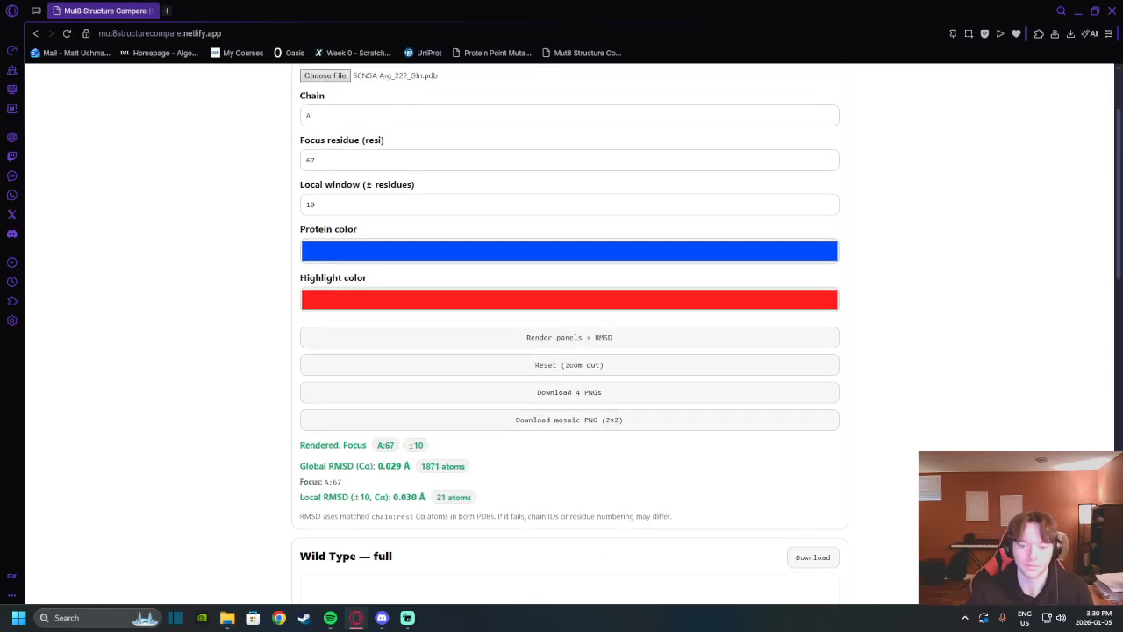
{"action": "scroll", "coordinate": [569, 333], "scroll_direction": "down", "scroll_amount": 1}
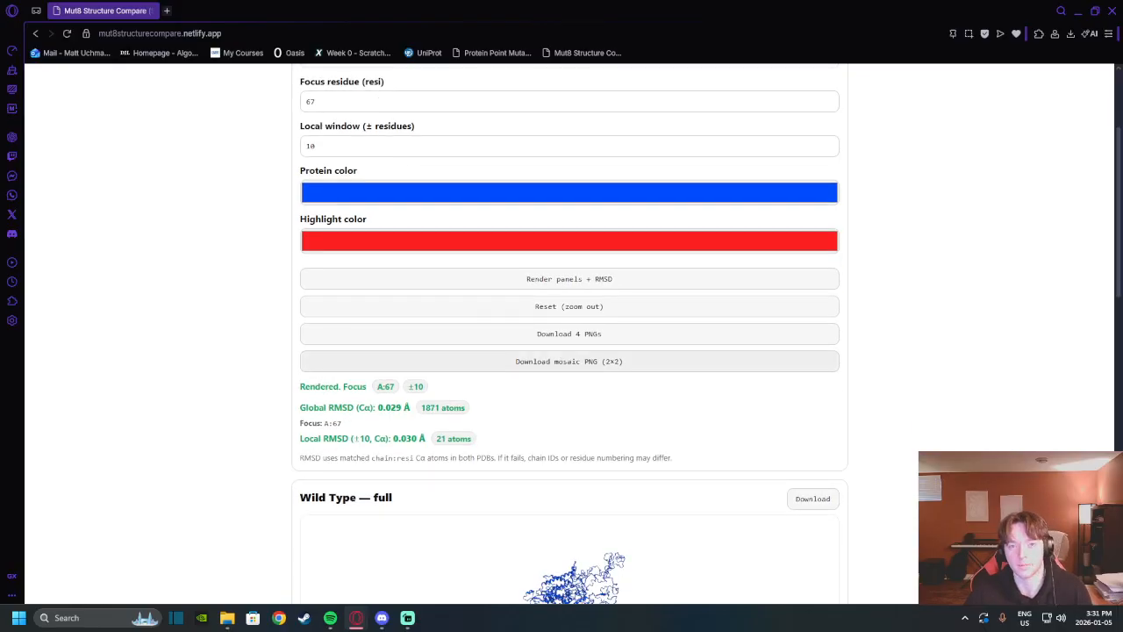
{"action": "scroll", "coordinate": [569, 334], "scroll_direction": "down", "scroll_amount": 4}
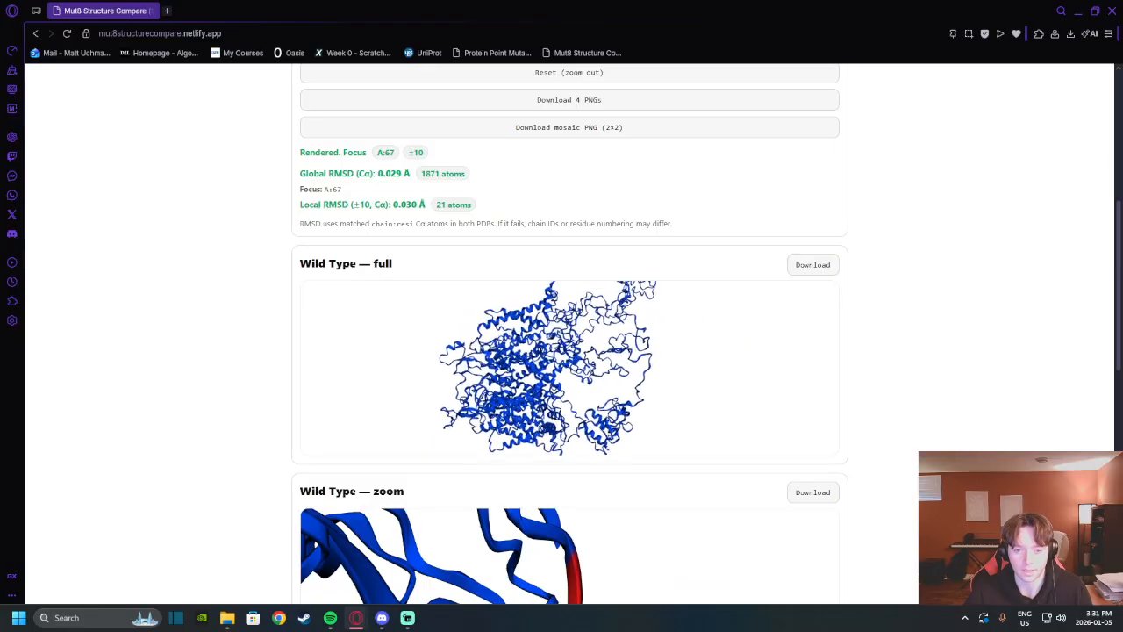
{"action": "scroll", "coordinate": [569, 351], "scroll_direction": "down", "scroll_amount": 5}
{"action": "scroll", "coordinate": [569, 333], "scroll_direction": "down", "scroll_amount": 3}
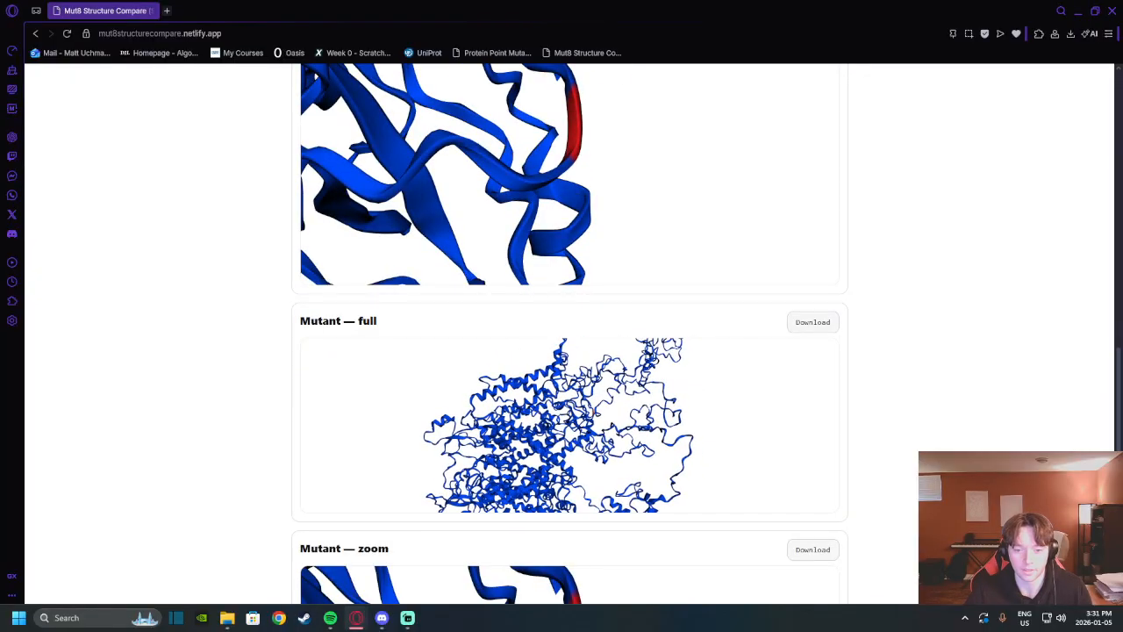
{"action": "scroll", "coordinate": [569, 351], "scroll_direction": "down", "scroll_amount": 3}
{"action": "scroll", "coordinate": [569, 351], "scroll_direction": "up", "scroll_amount": 7}
{"action": "scroll", "coordinate": [569, 351], "scroll_direction": "up", "scroll_amount": 8}
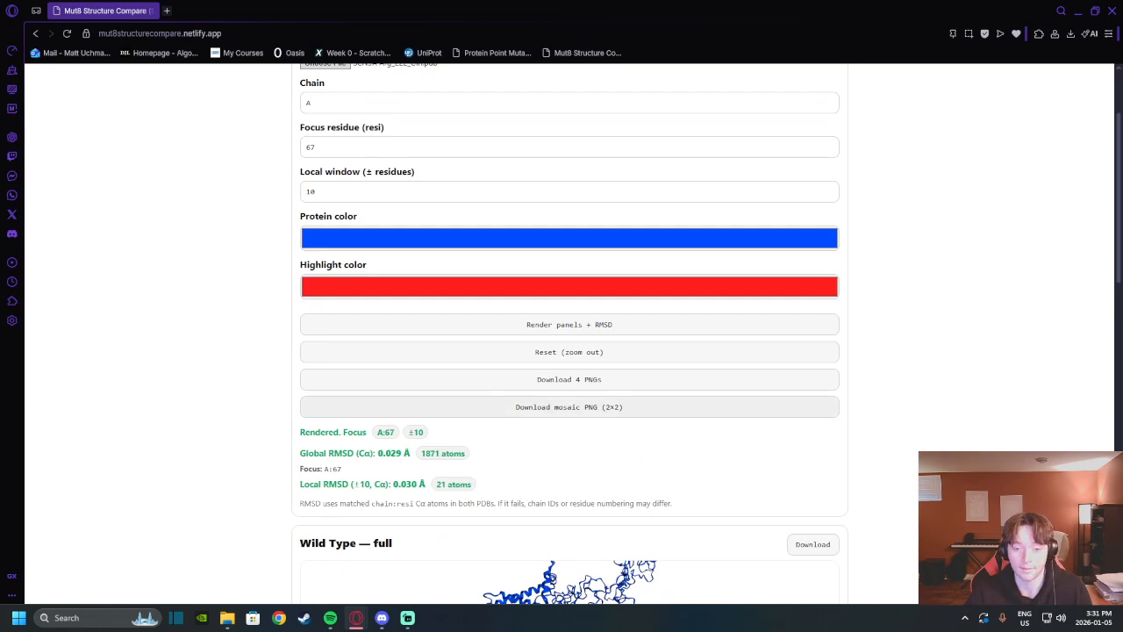
- Download the 2×2 mosaic PNG of the wild type and mutant views and inspect the downloaded image
{"action": "left_click", "coordinate": [569, 407]}
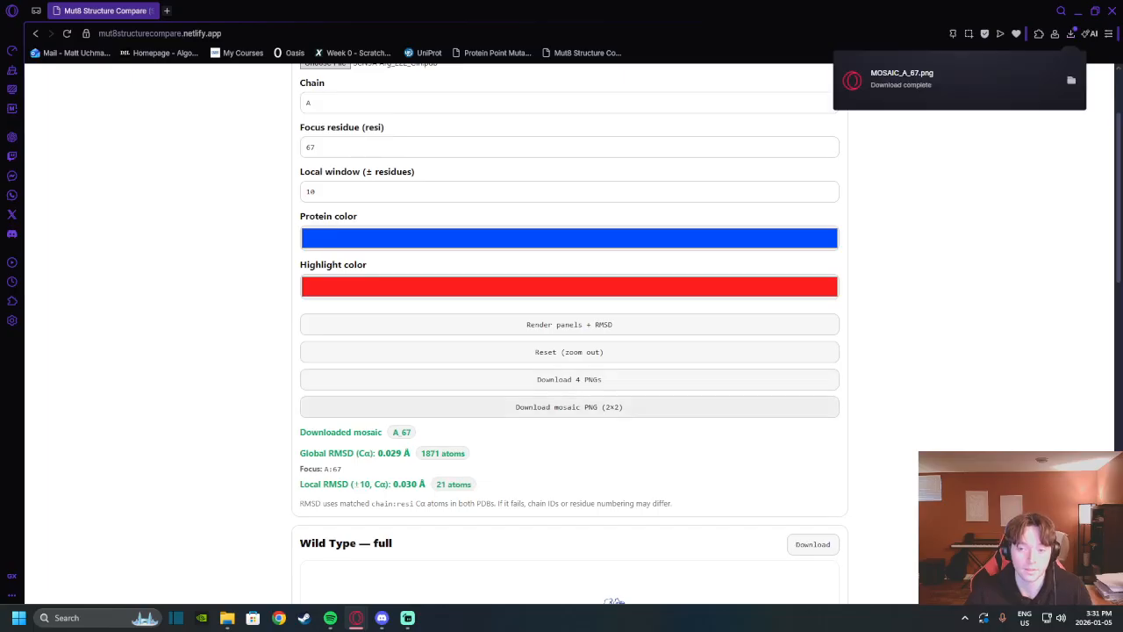
{"action": "left_click", "coordinate": [913, 79]}
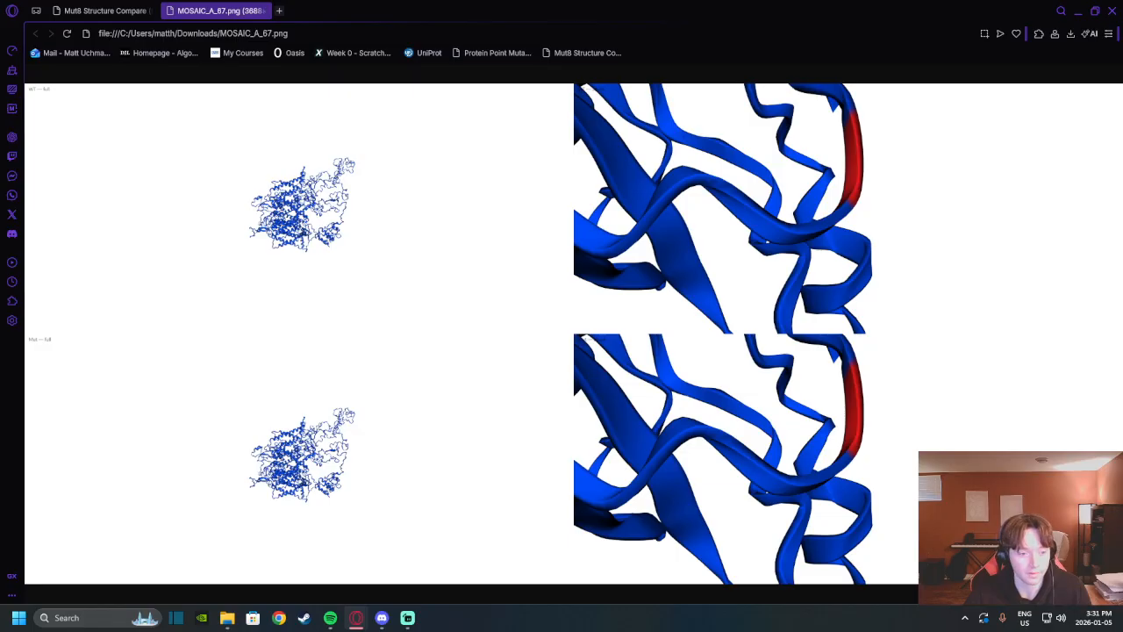
{"action": "left_click", "coordinate": [263, 11]}
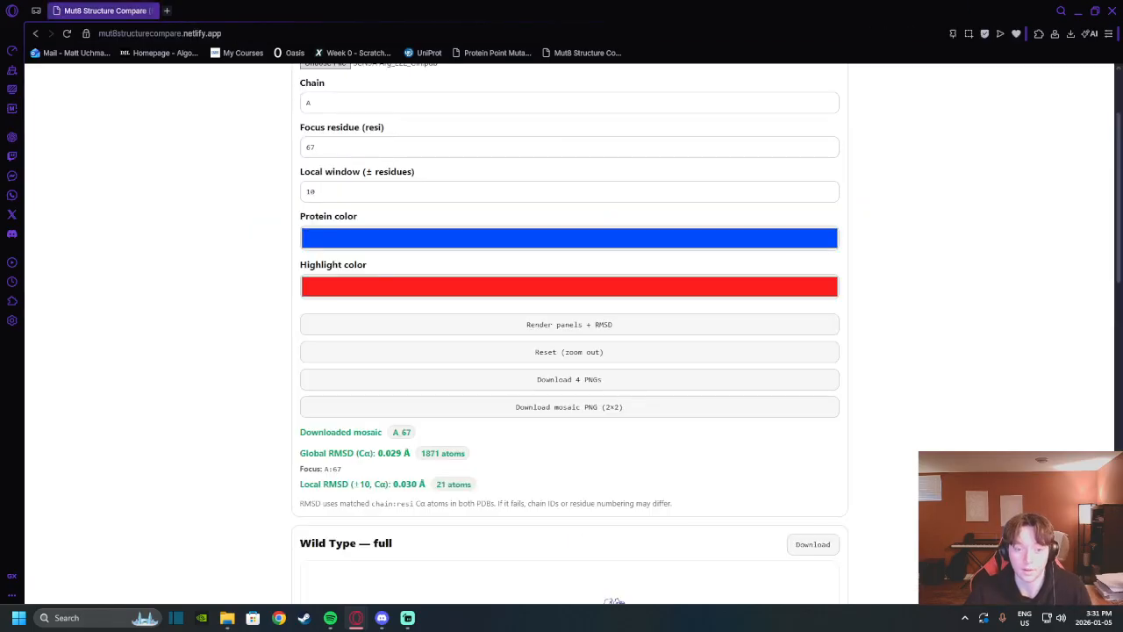
- Look up the contact e-mail for questions below the mutant zoom panel and return to the RMSD results
{"action": "scroll", "coordinate": [569, 333], "scroll_direction": "down", "scroll_amount": 12}
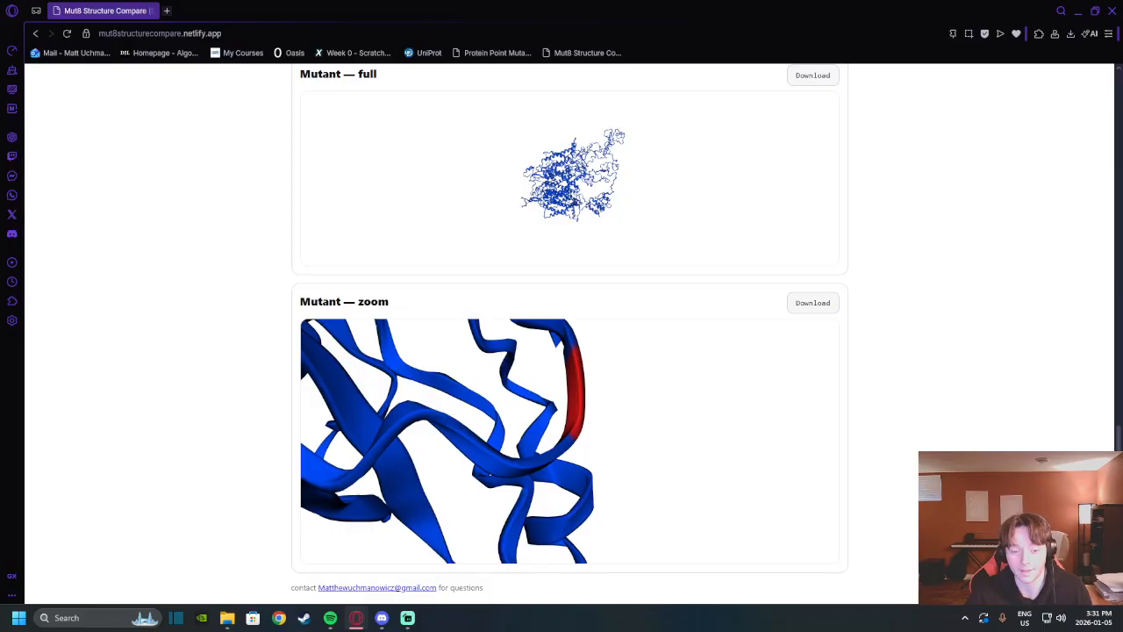
{"action": "left_click_drag", "start_coordinate": [291, 588], "coordinate": [436, 588]}
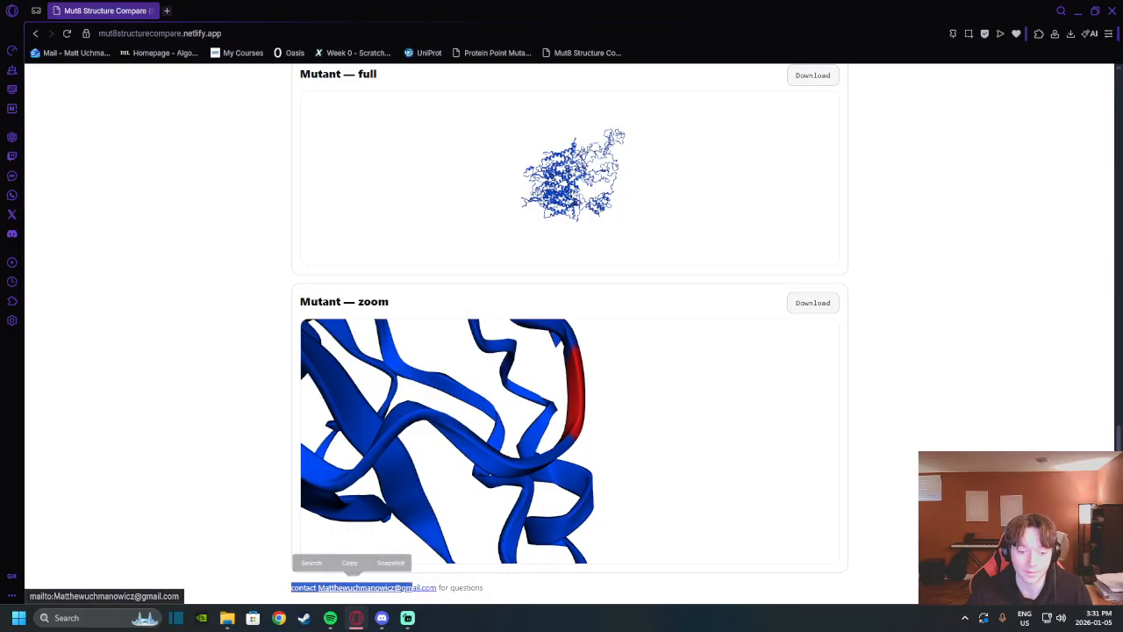
{"action": "left_click", "coordinate": [492, 587]}
{"action": "scroll", "coordinate": [569, 334], "scroll_direction": "up", "scroll_amount": 8}
{"action": "scroll", "coordinate": [568, 334], "scroll_direction": "up", "scroll_amount": 10}
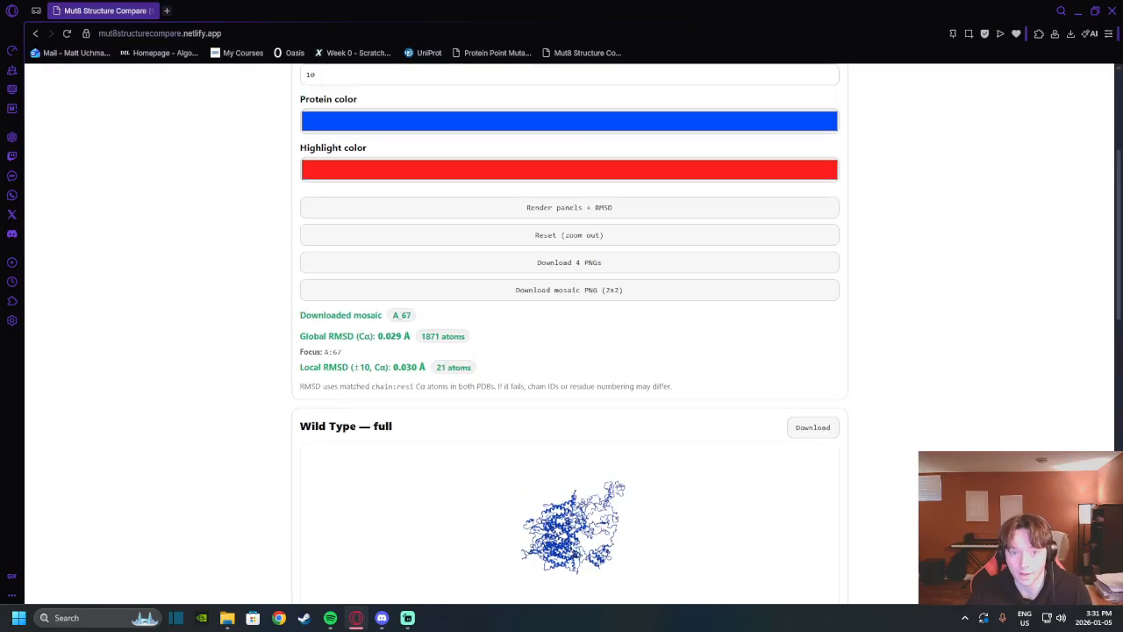